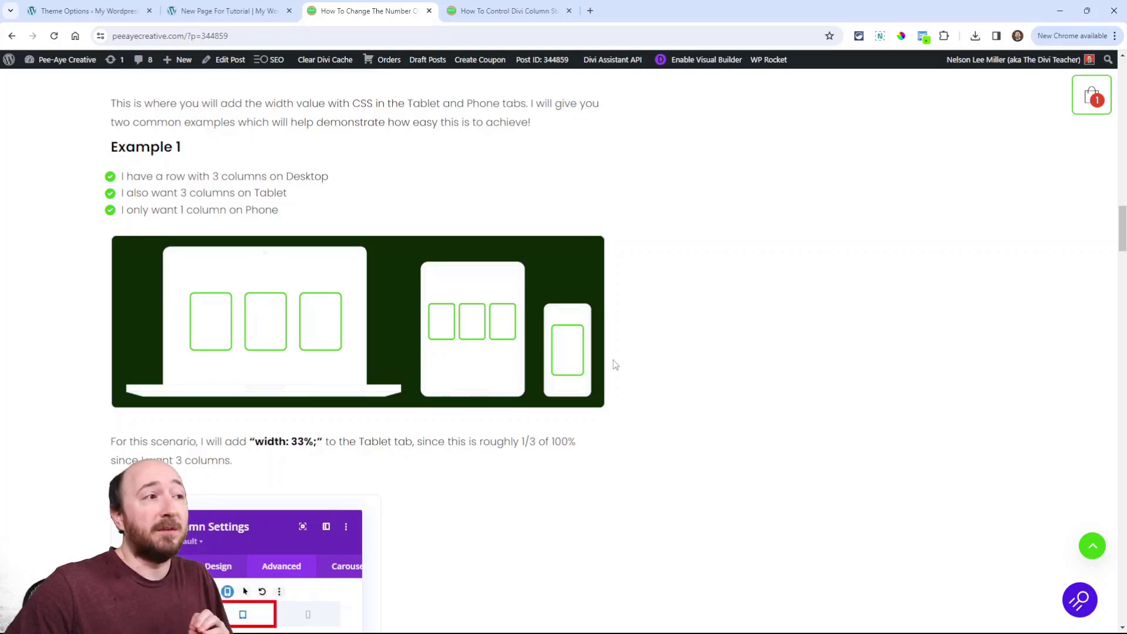
- Review the tutorial article's instructions and its two example layouts for setting column widths per device
scroll(261, 399, down, 2)
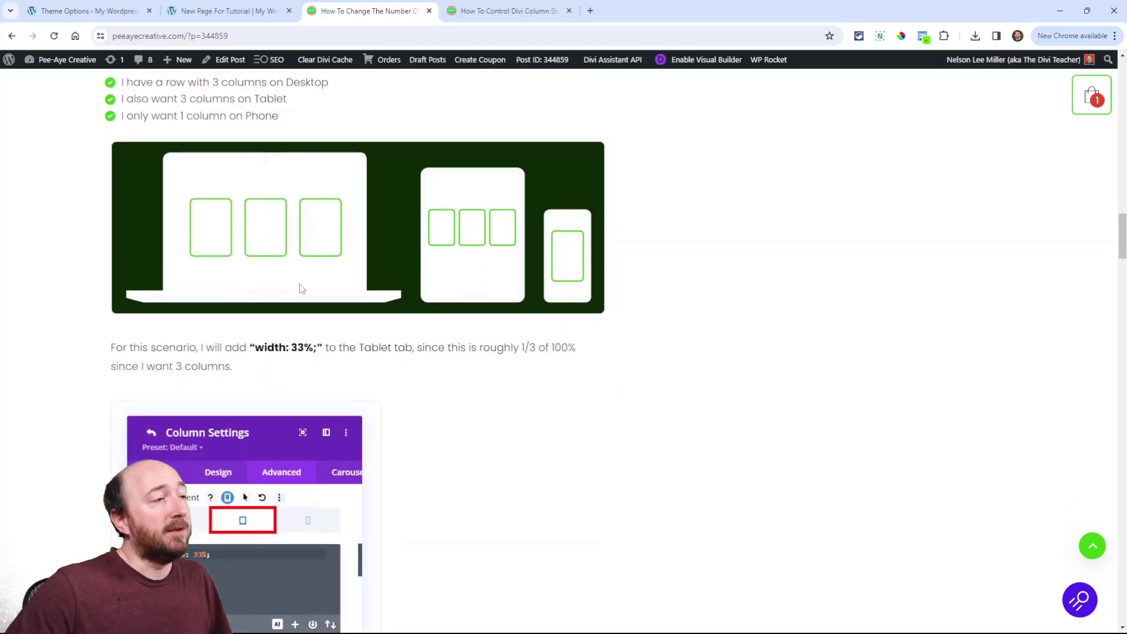
scroll(360, 289, up, 2)
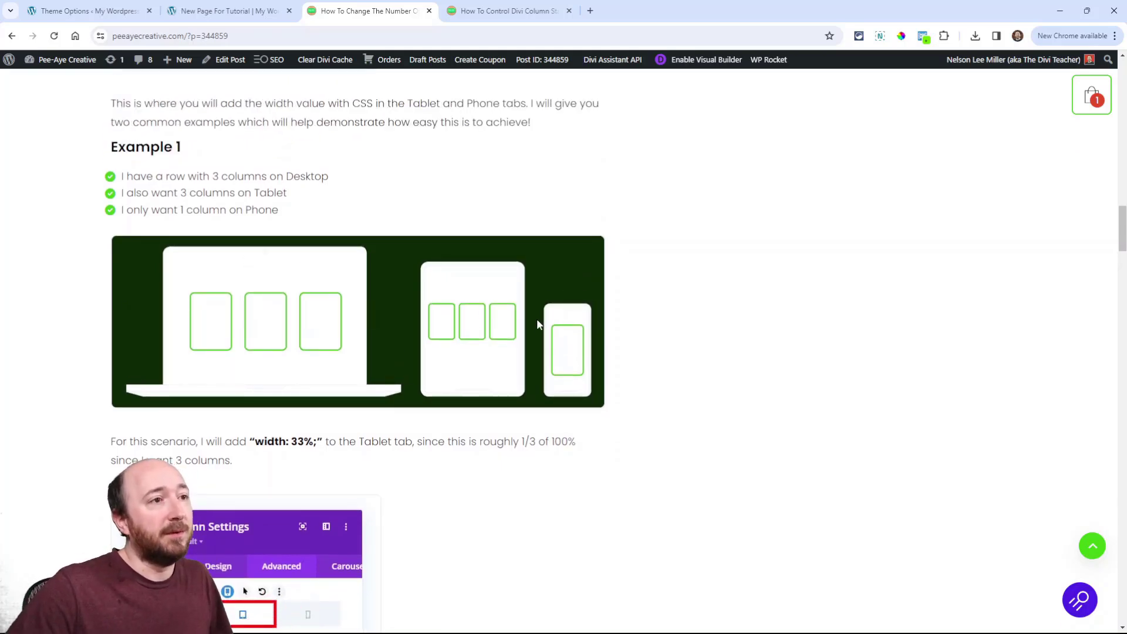
scroll(583, 412, down, 15)
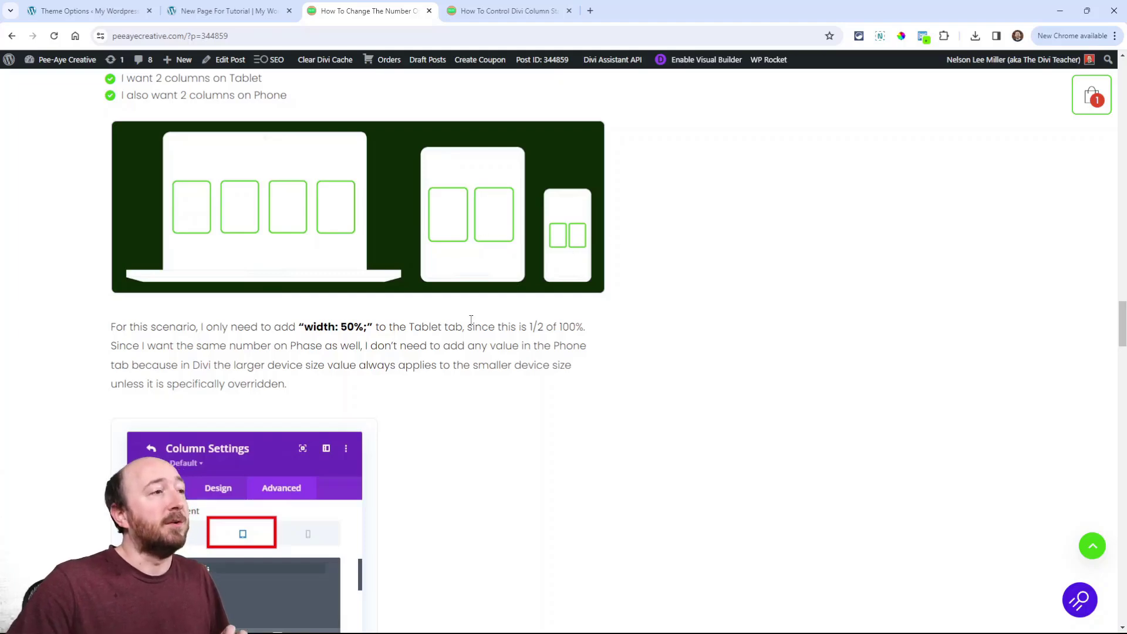
scroll(471, 320, up, 20)
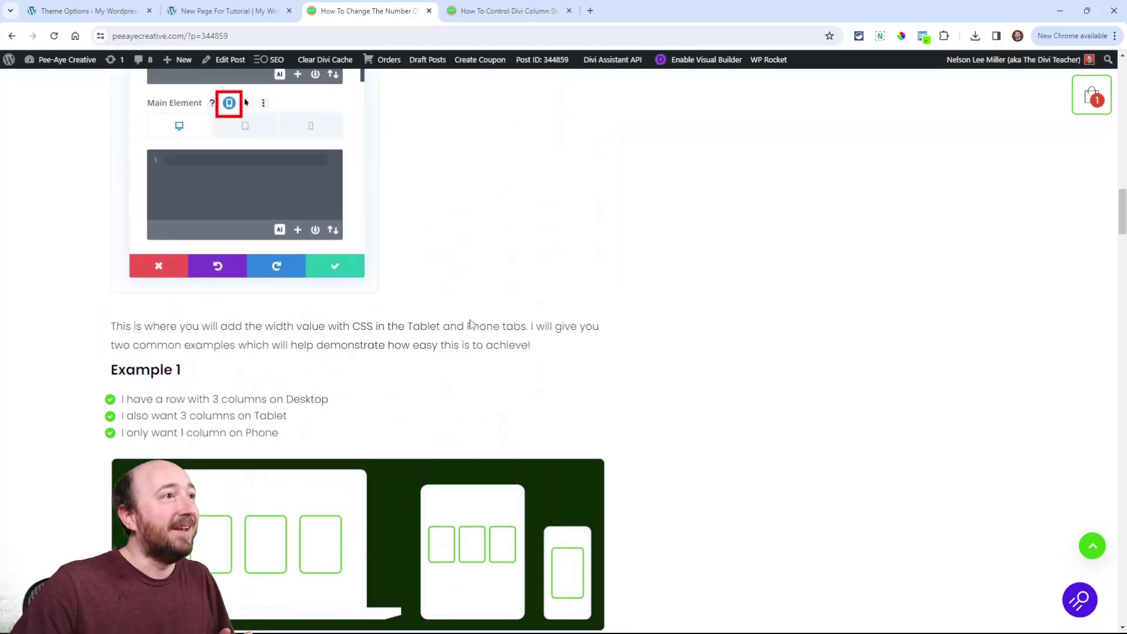
scroll(471, 322, up, 20)
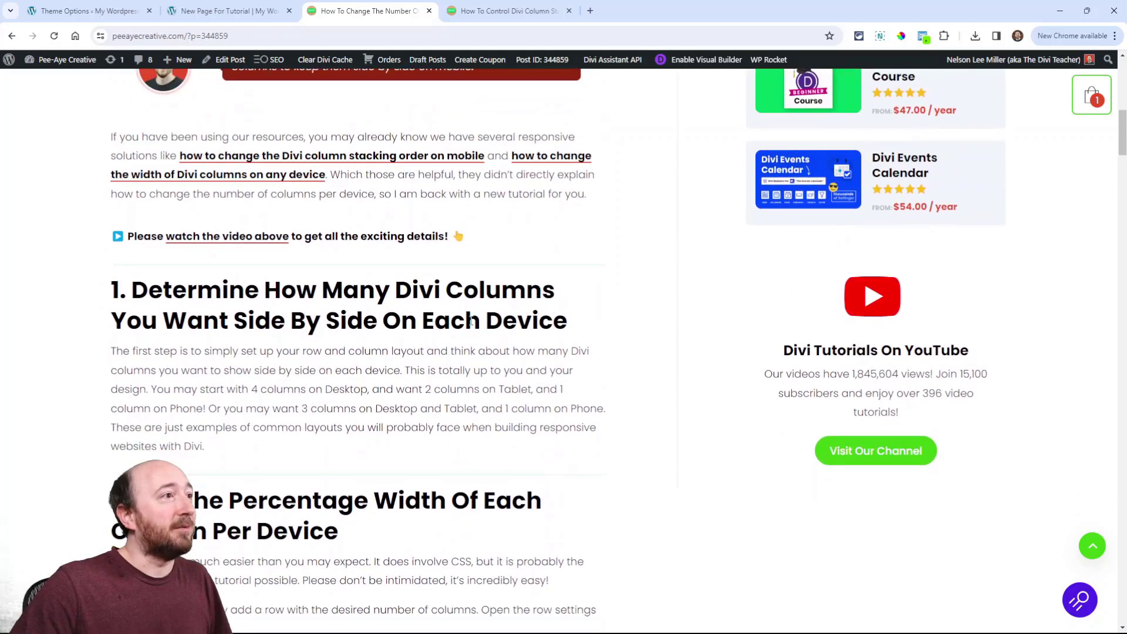
scroll(471, 321, down, 3)
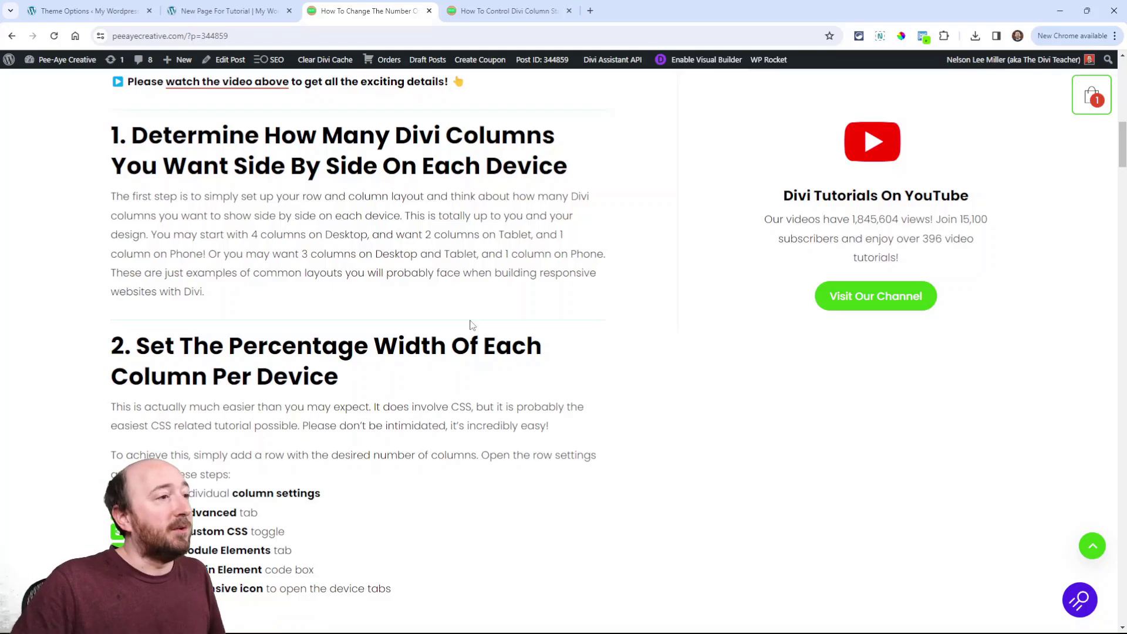
scroll(472, 324, down, 15)
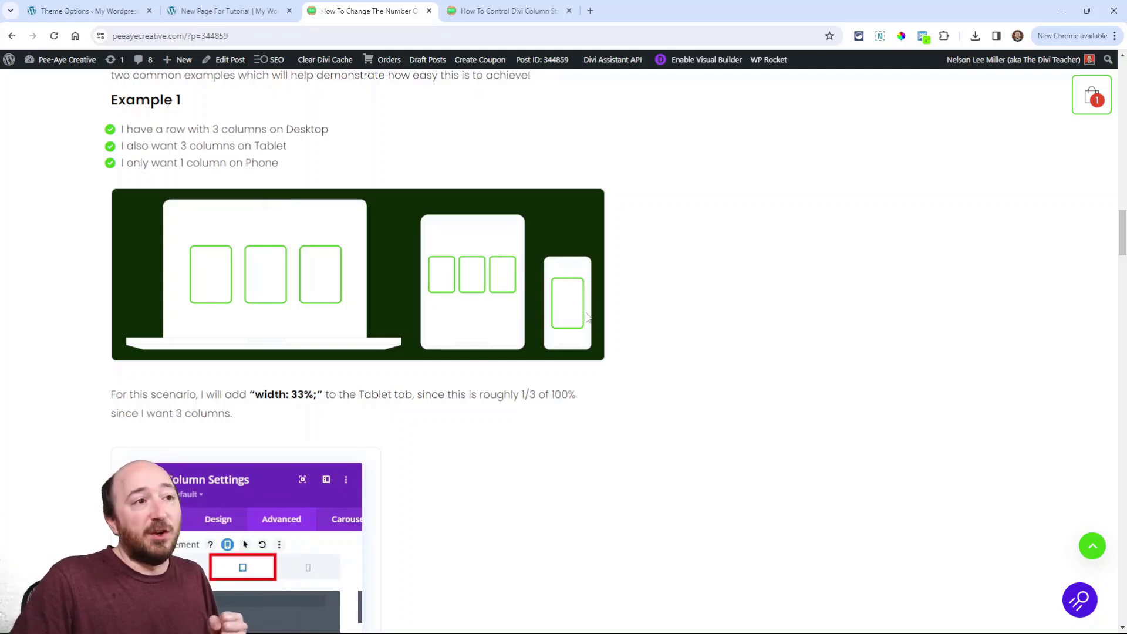
scroll(478, 347, down, 15)
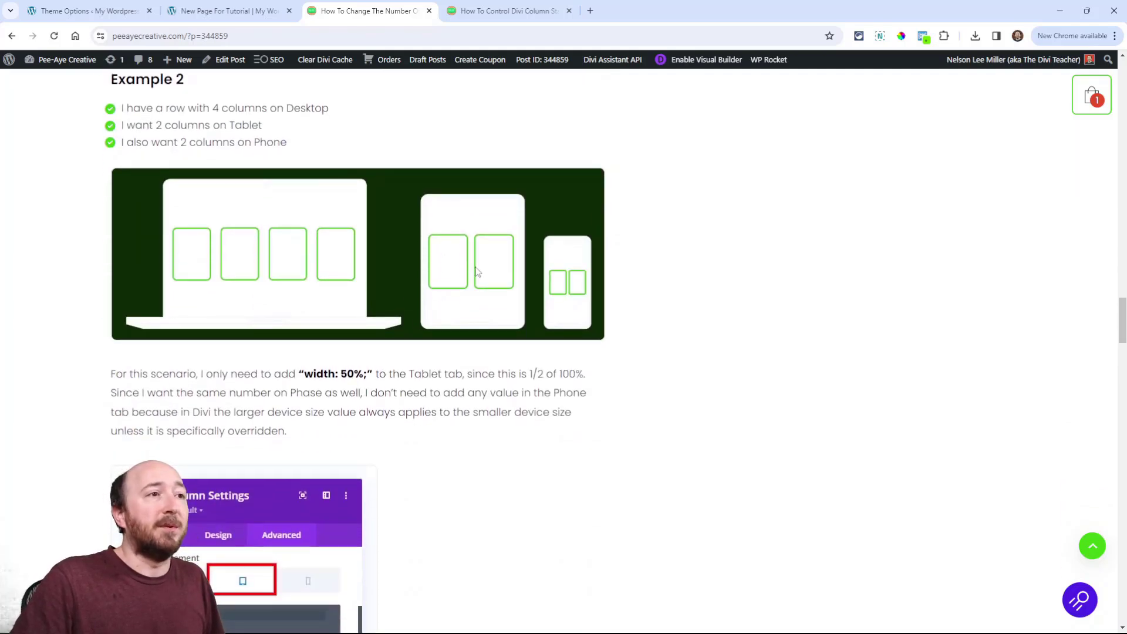
scroll(343, 371, up, 10)
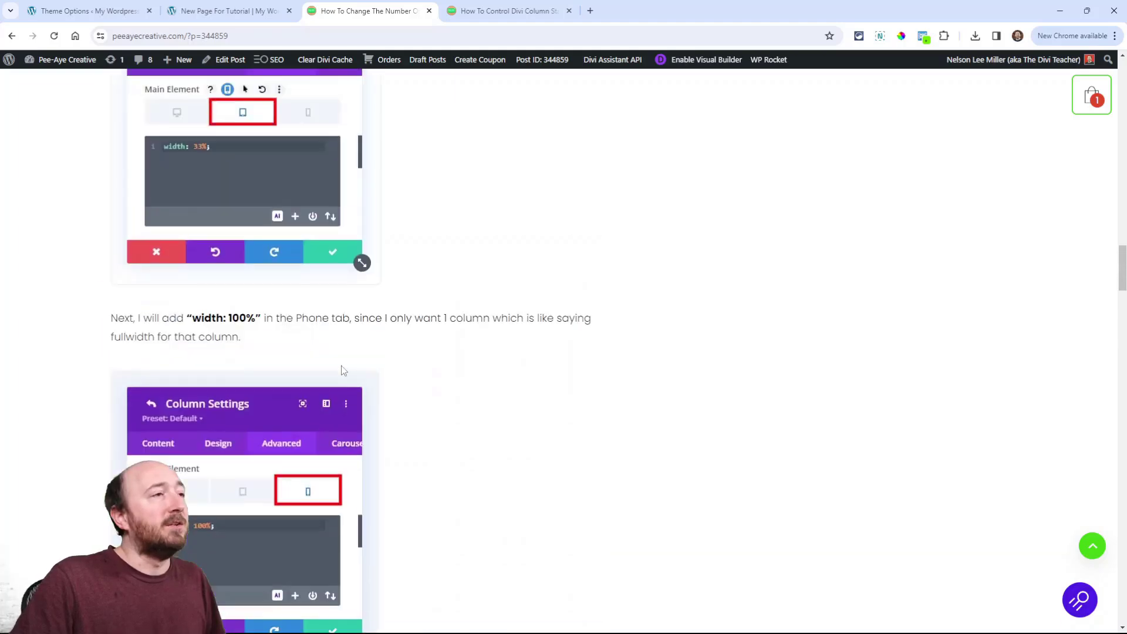
scroll(344, 371, up, 10)
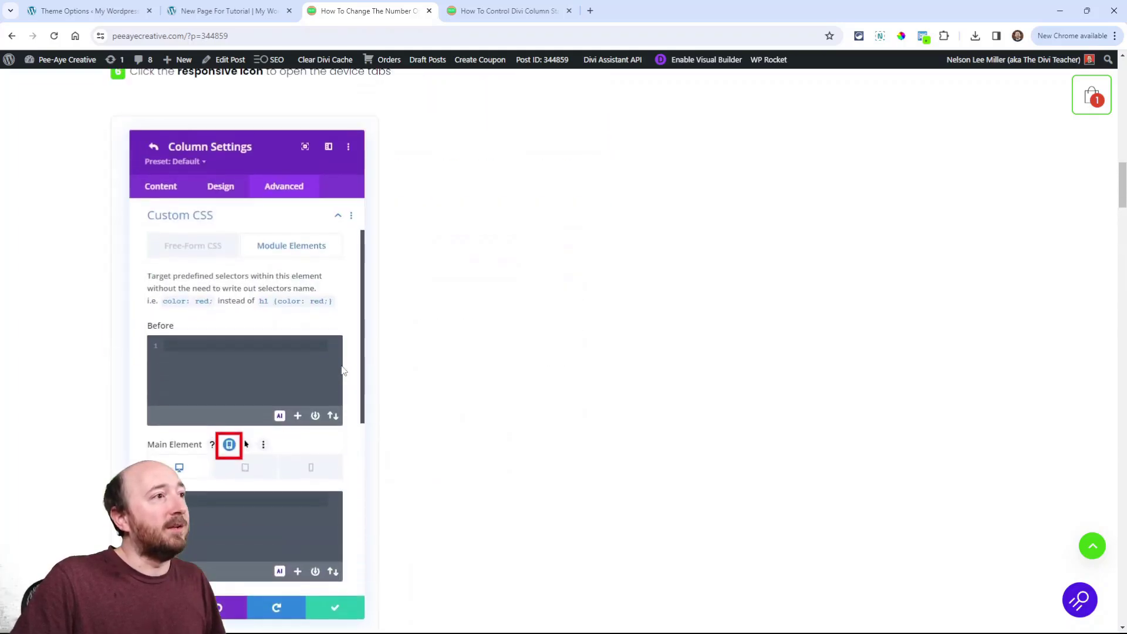
scroll(473, 386, up, 6)
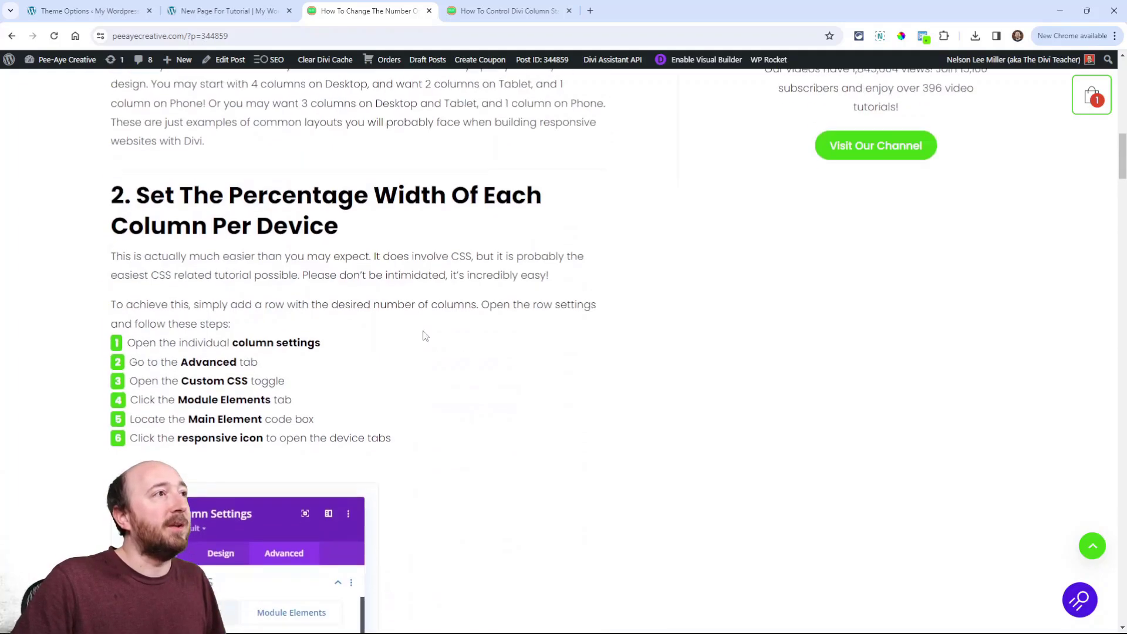
- On the New Page For Tutorial page, open the three-column row's settings, enlarge the dialog and delete the second and third columns
click(208, 12)
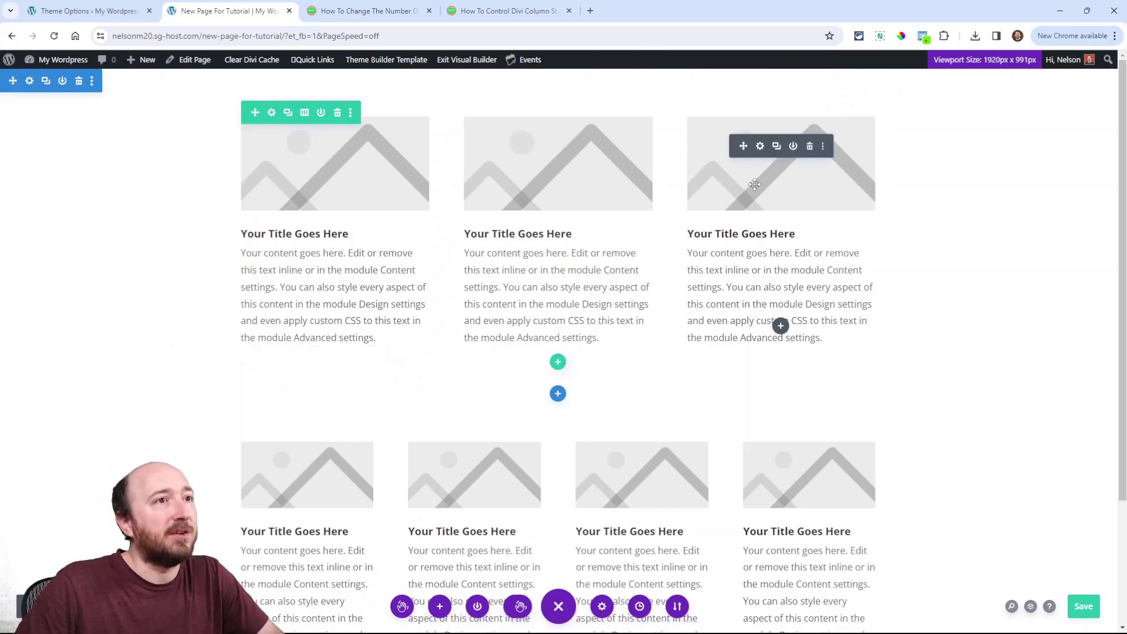
click(272, 115)
drag(440, 211, 529, 153)
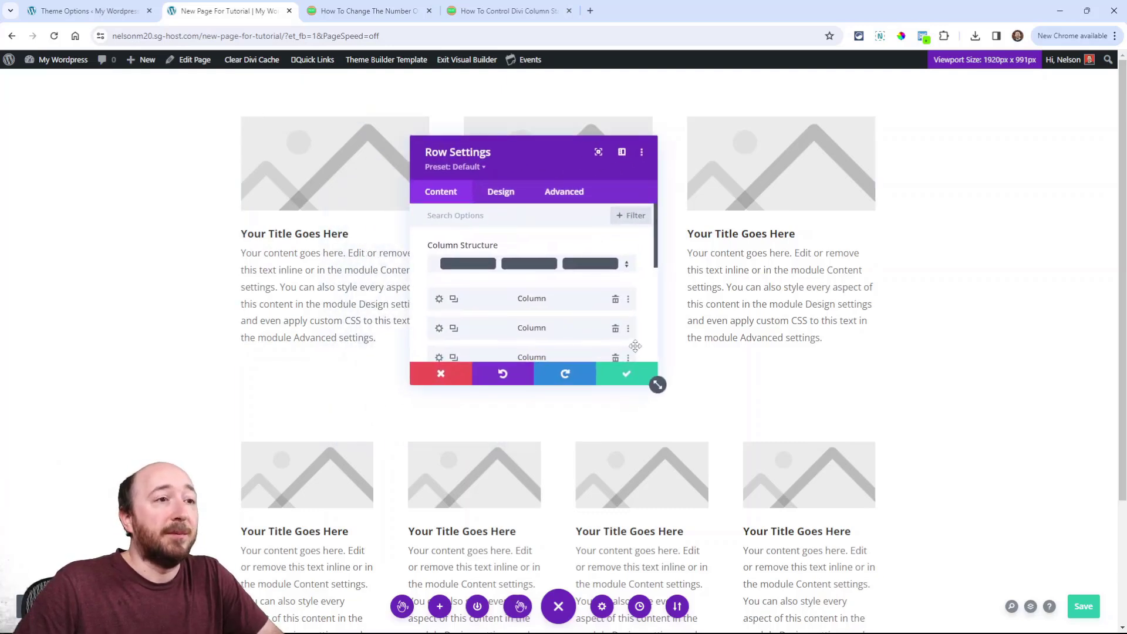
drag(658, 385, 662, 451)
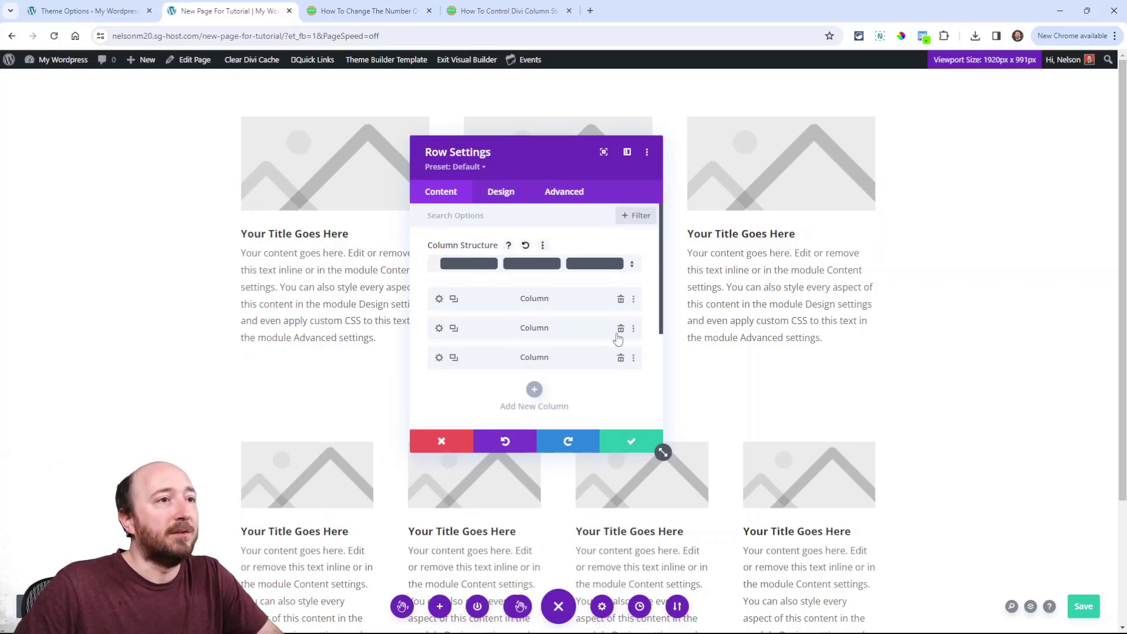
click(621, 355)
click(621, 329)
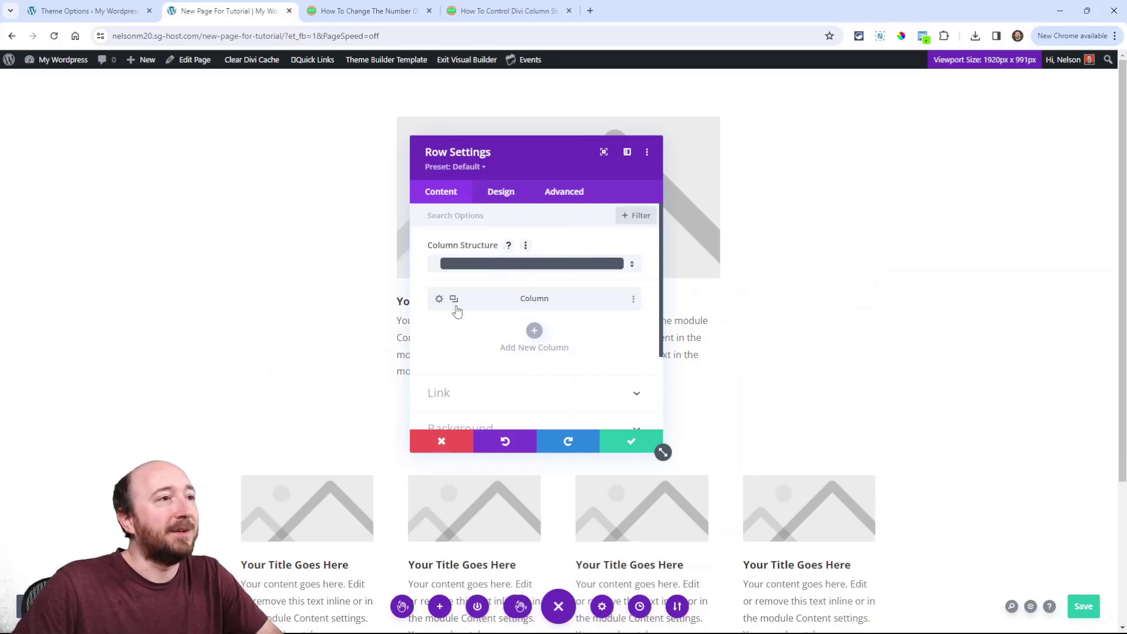
- Open the remaining column's custom CSS for module elements and inspect the Main Element code for tablet
click(439, 300)
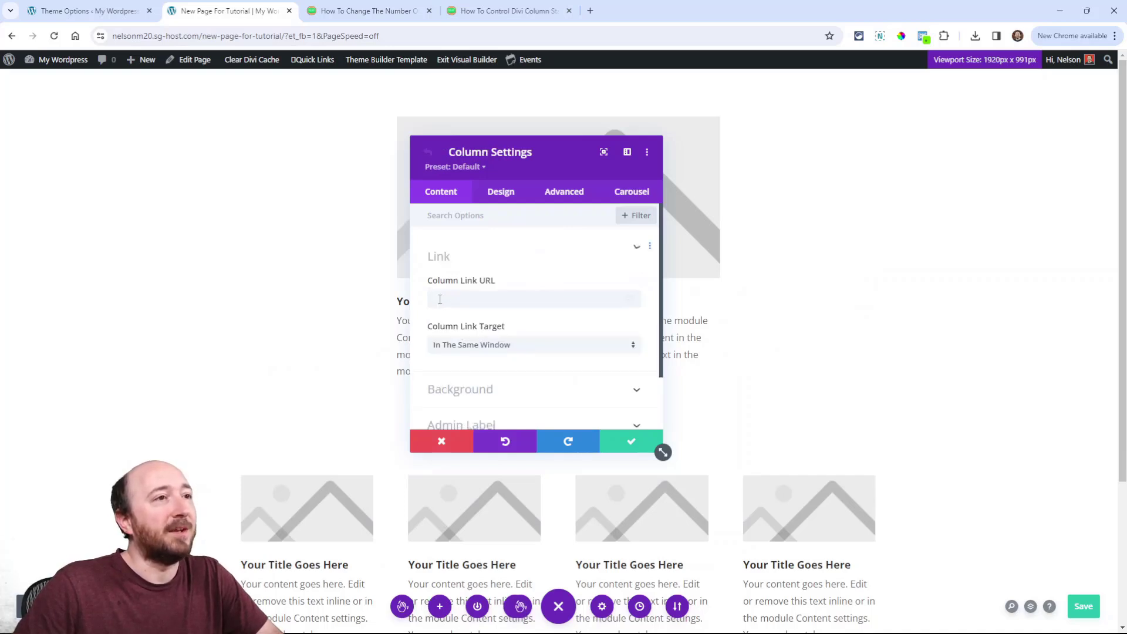
click(560, 194)
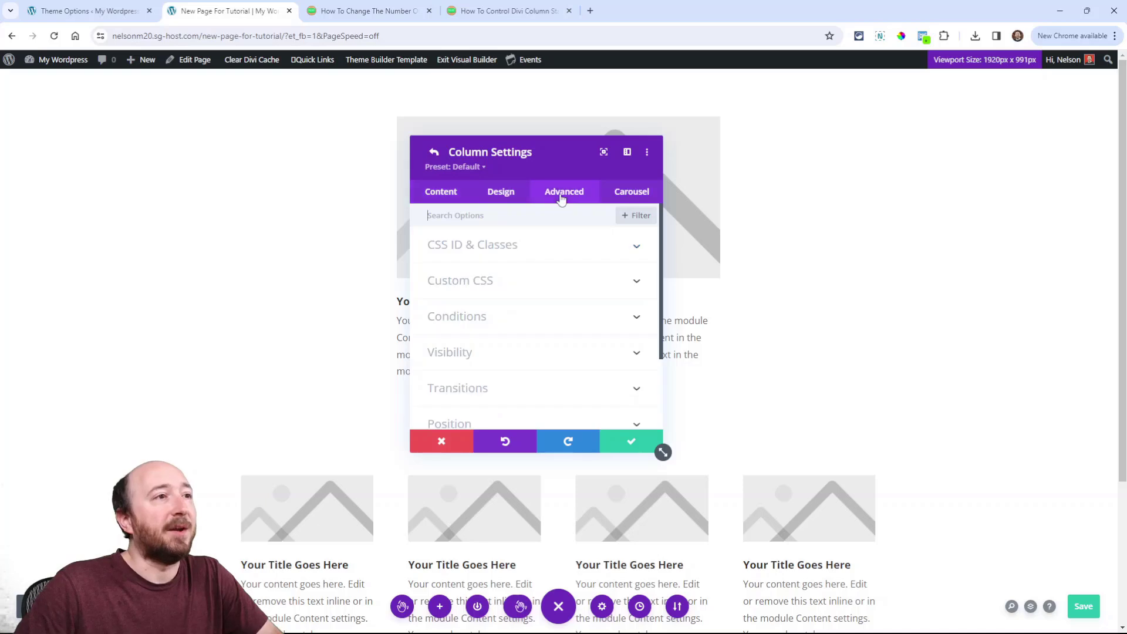
click(438, 283)
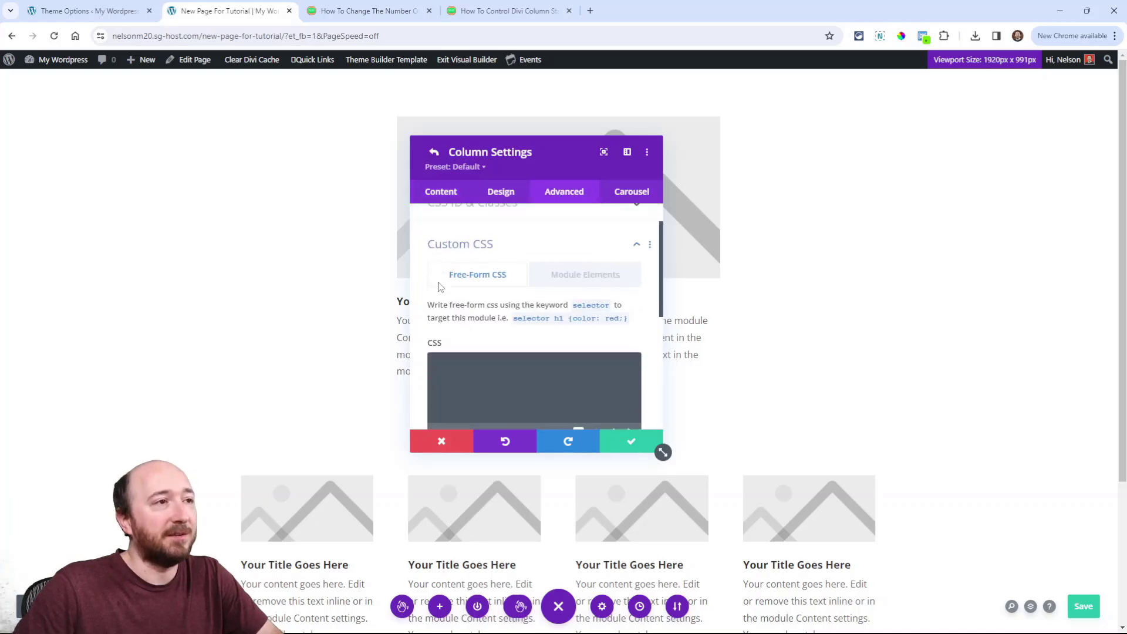
click(579, 252)
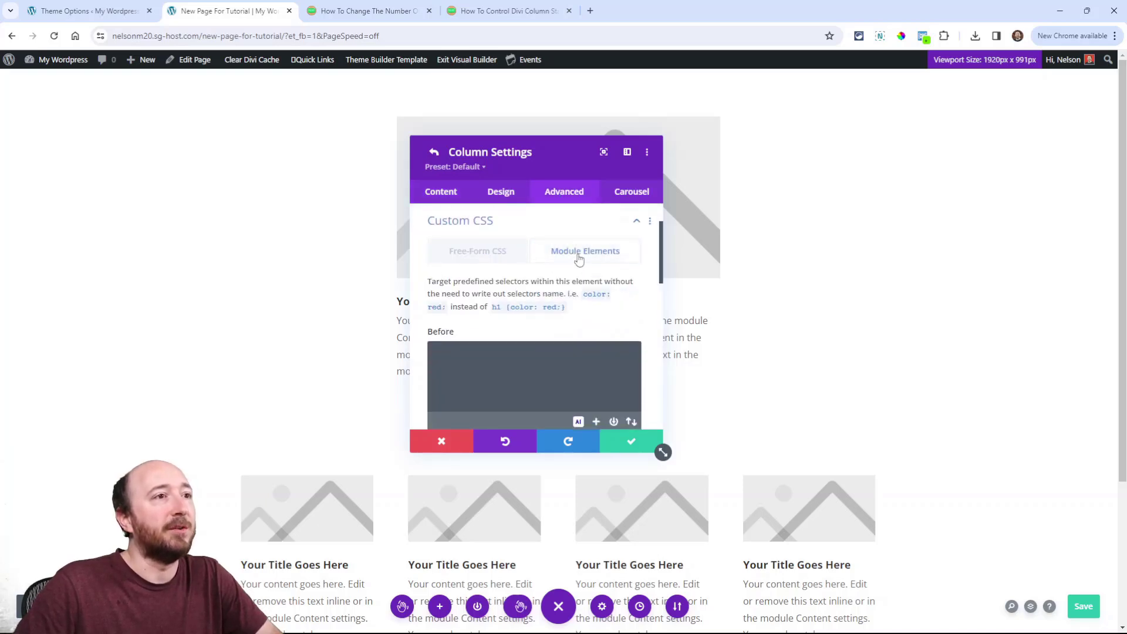
scroll(480, 288, down, 4)
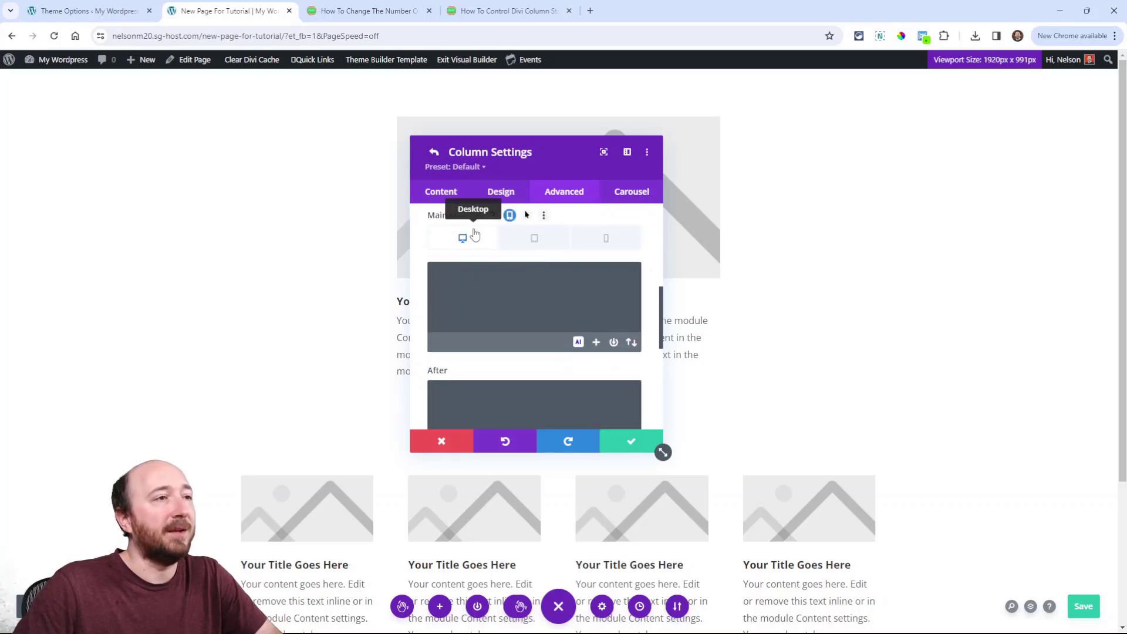
click(532, 240)
drag(449, 275, 516, 273)
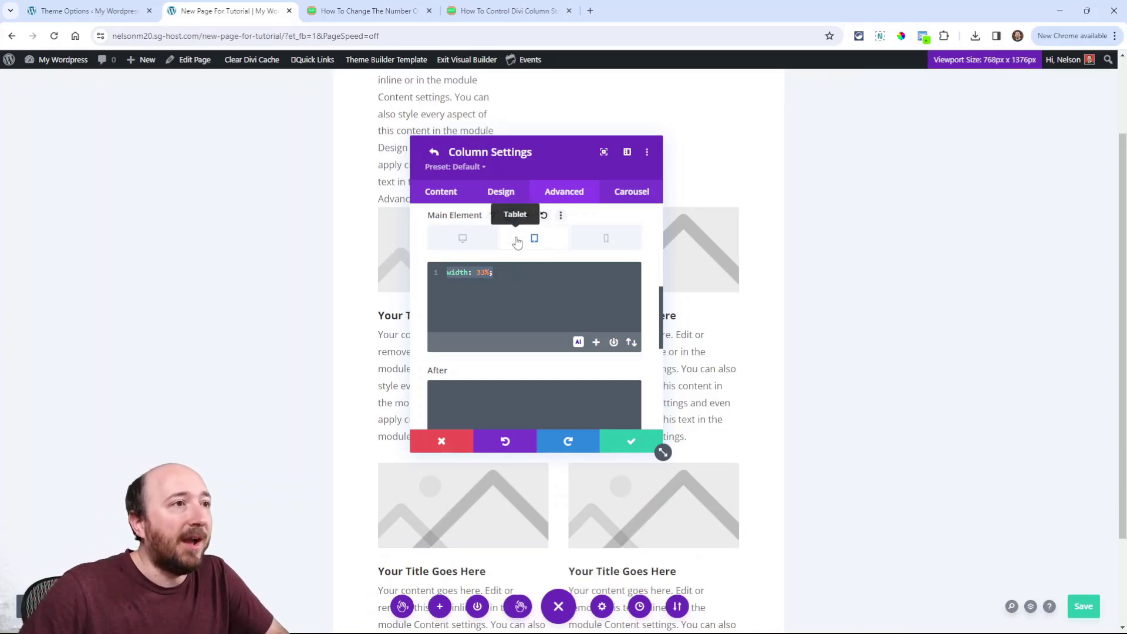
- Compare the column's Main Element CSS across the desktop, tablet and phone views
scroll(526, 252, up, 1)
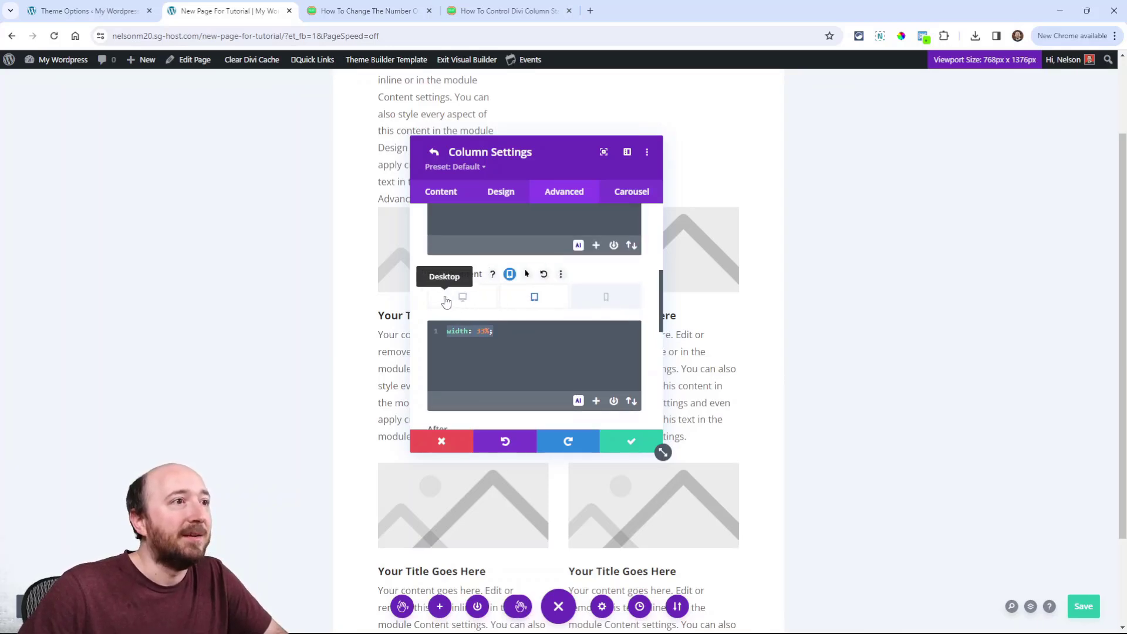
click(480, 305)
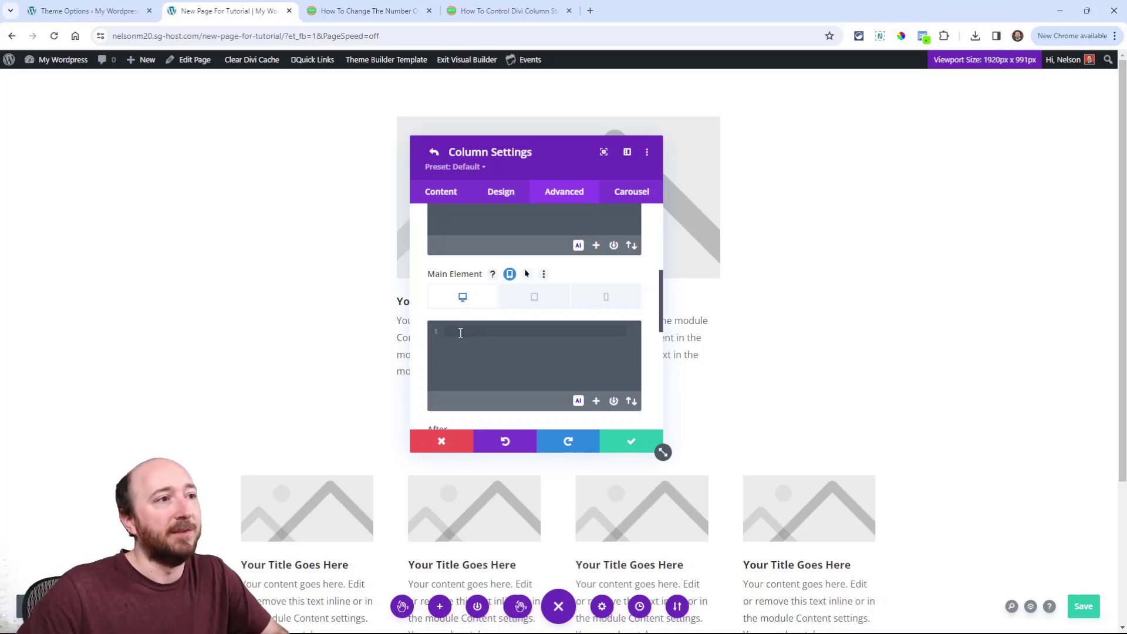
click(526, 302)
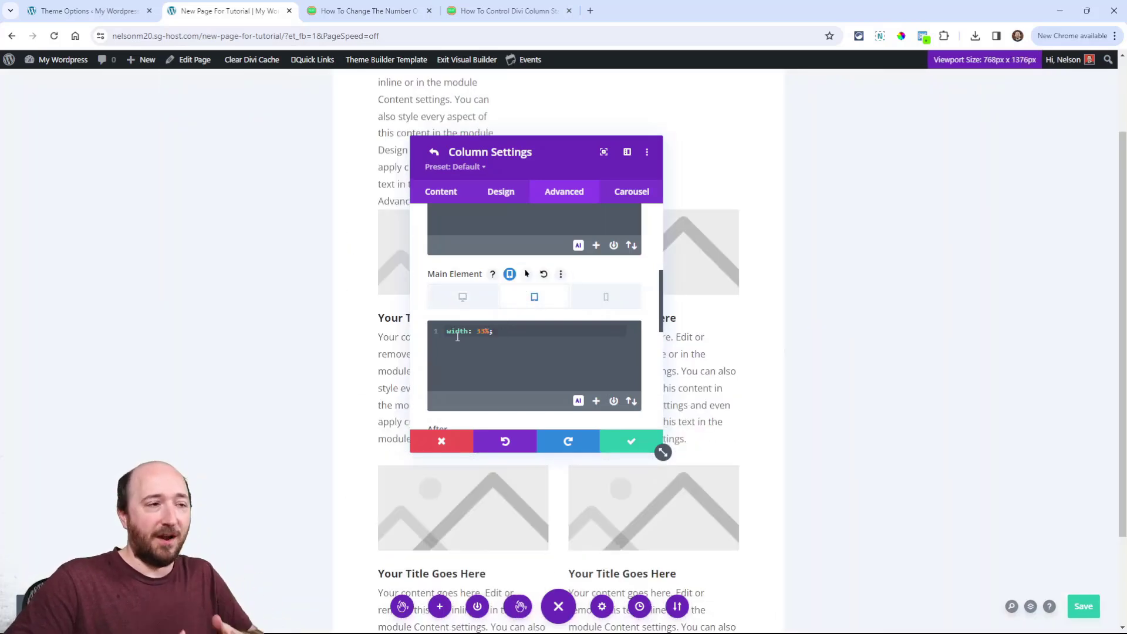
drag(493, 331, 452, 331)
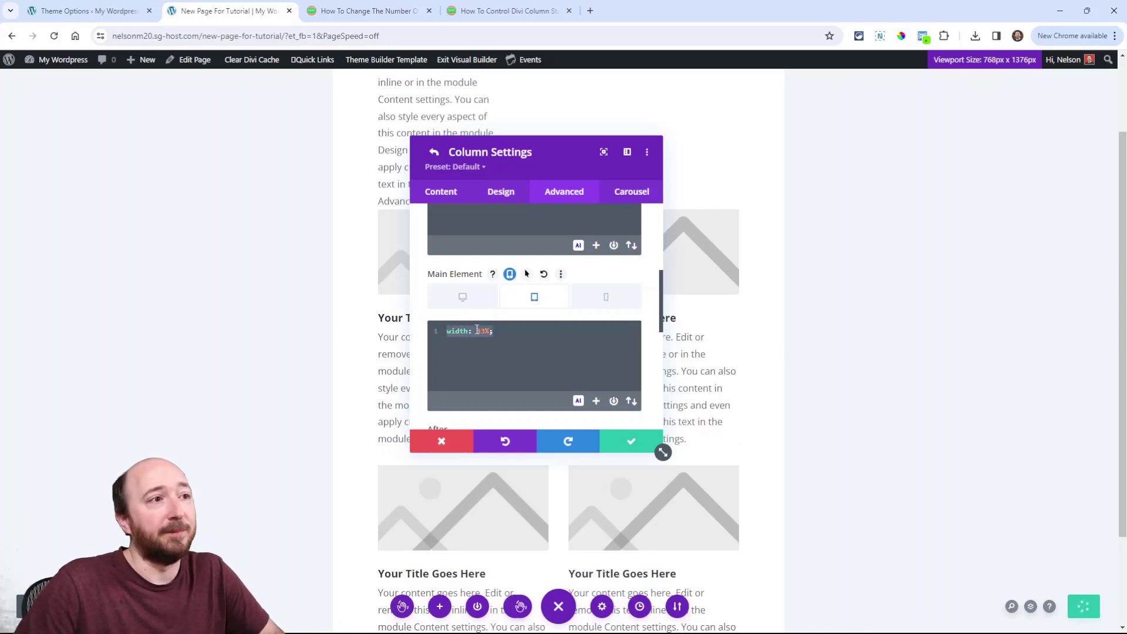
click(588, 301)
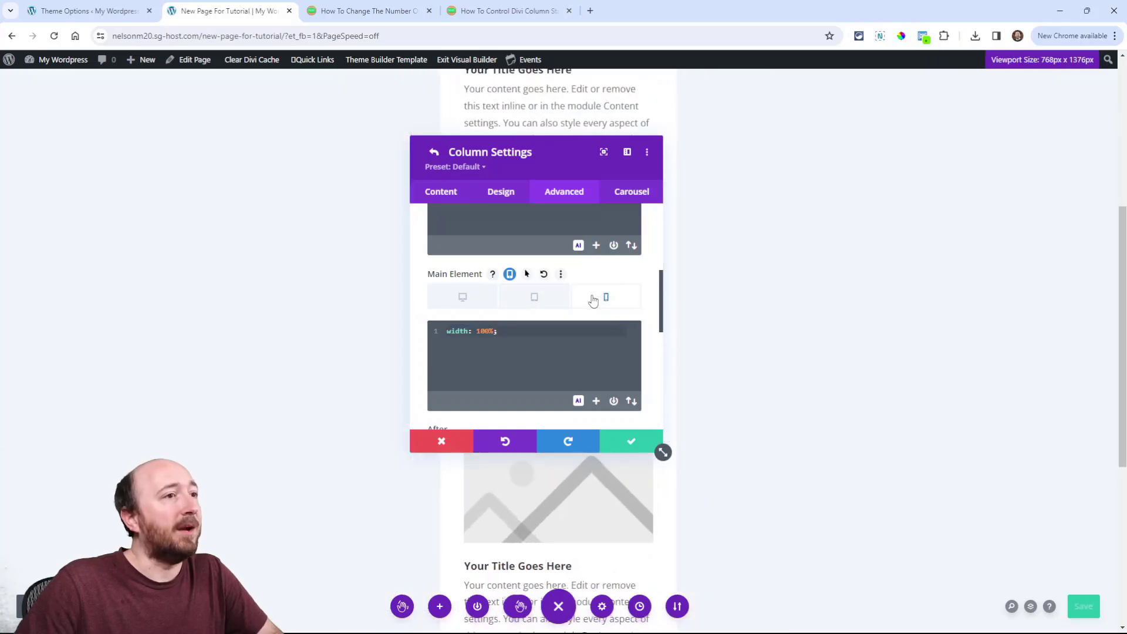
drag(524, 331, 430, 329)
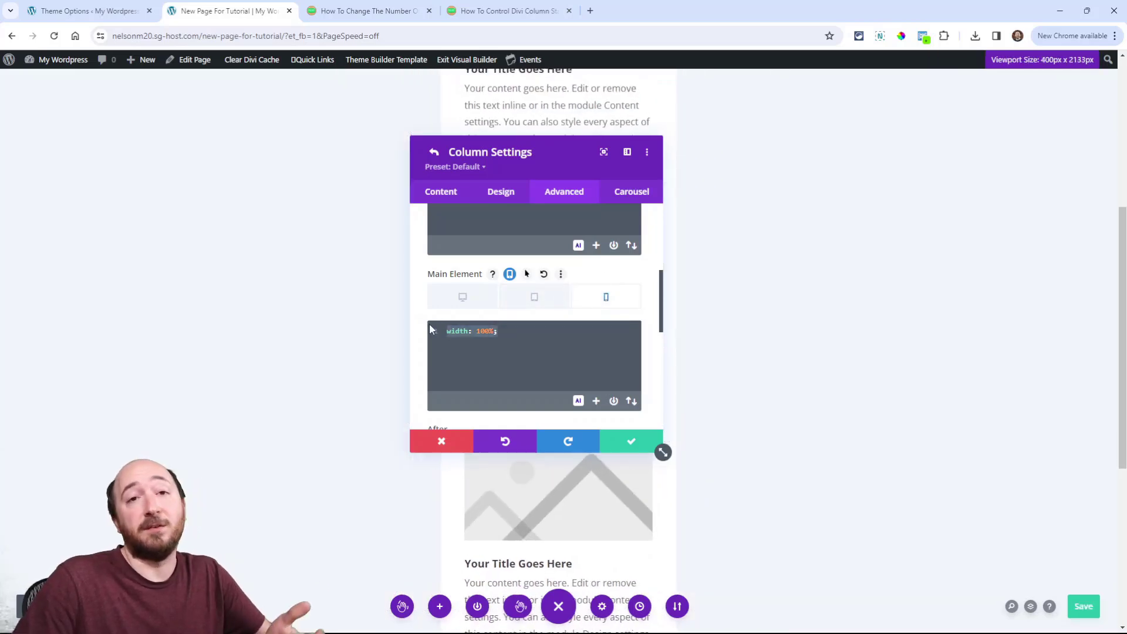
click(534, 297)
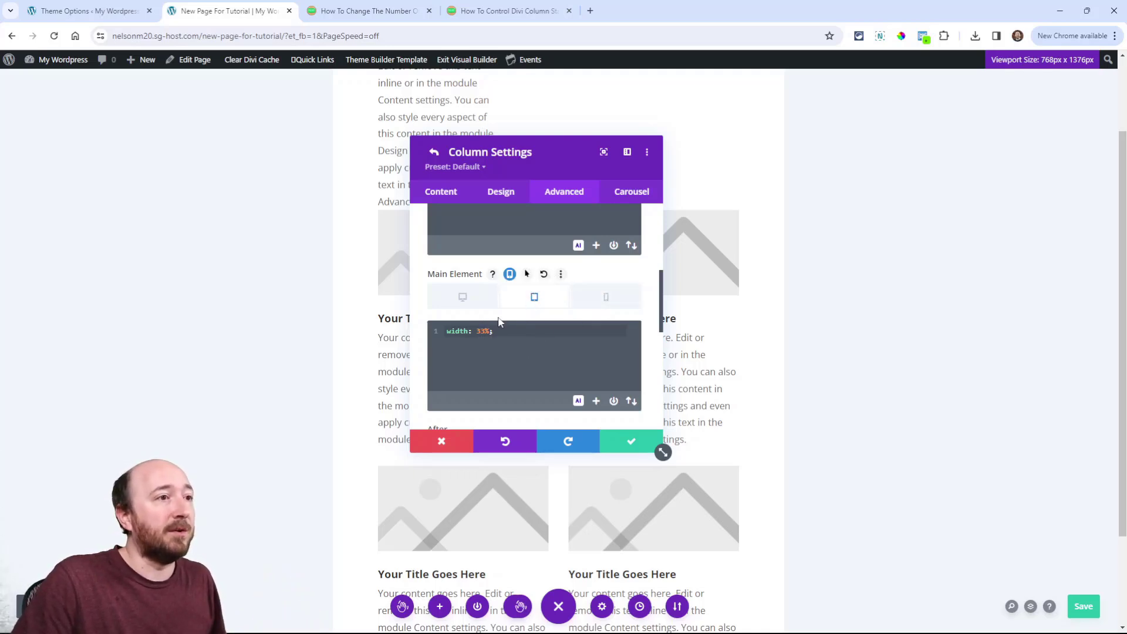
click(594, 297)
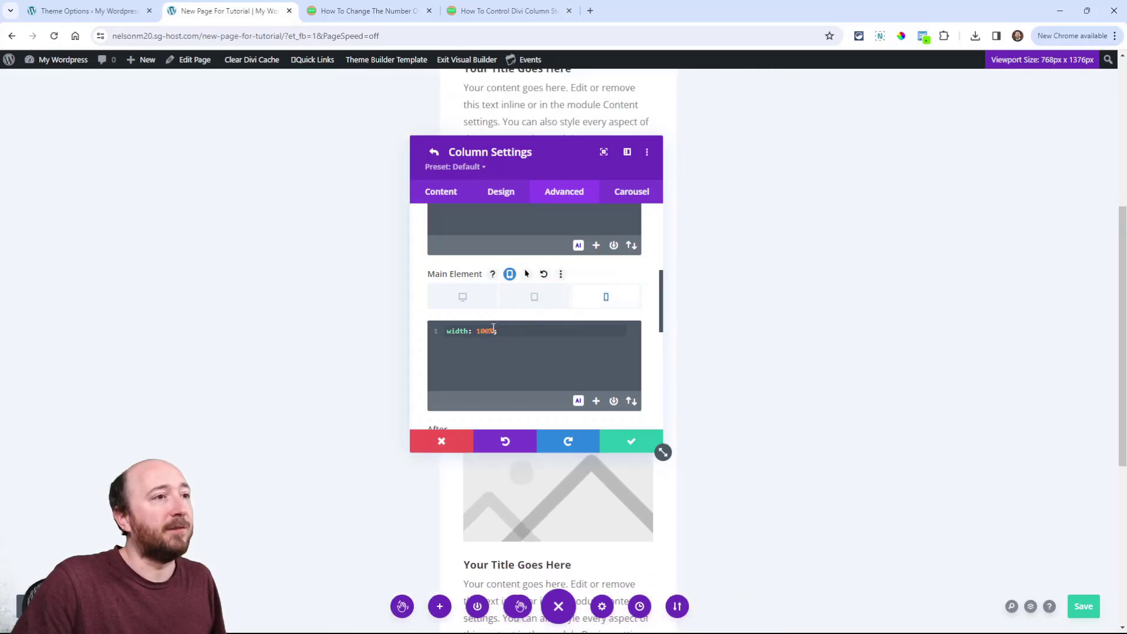
- Return to the row settings and duplicate the configured column twice to make three columns
click(434, 153)
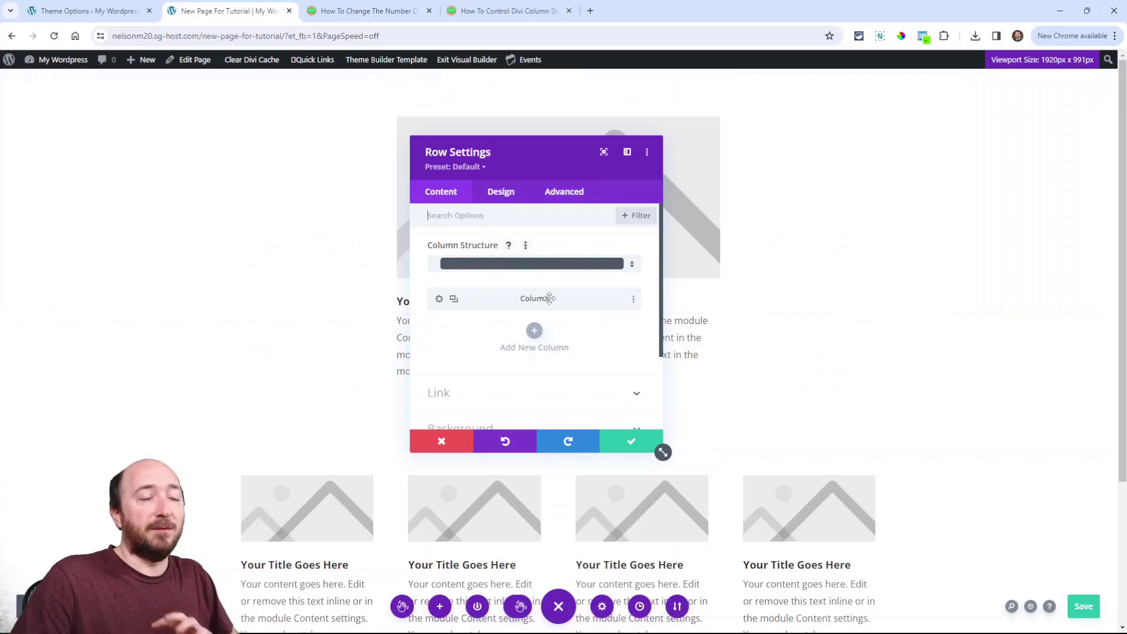
click(455, 302)
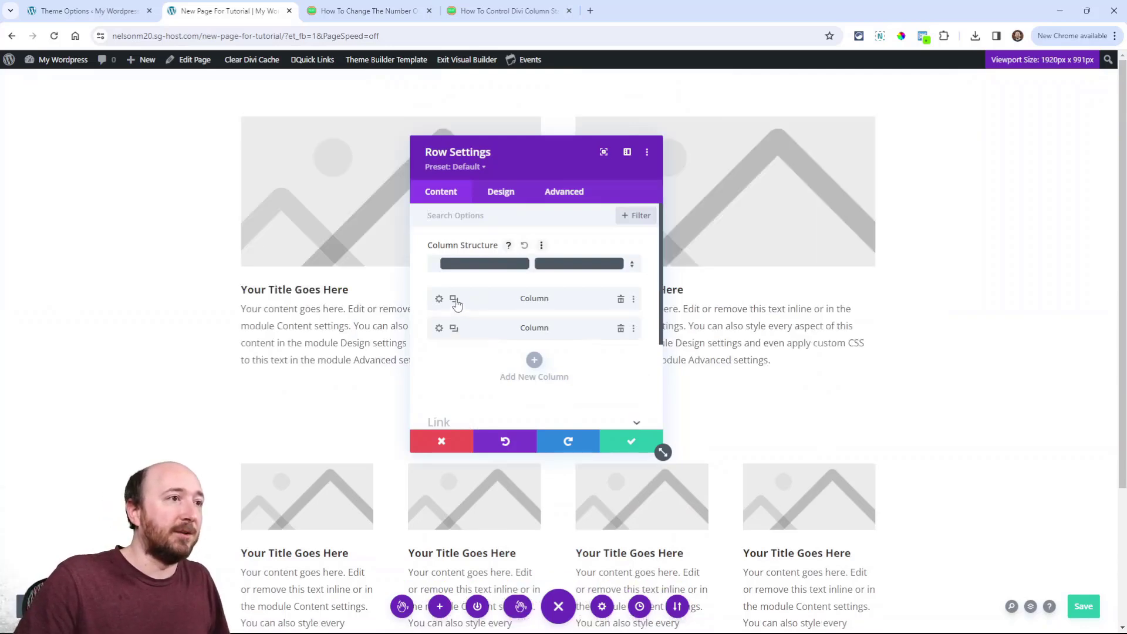
click(455, 301)
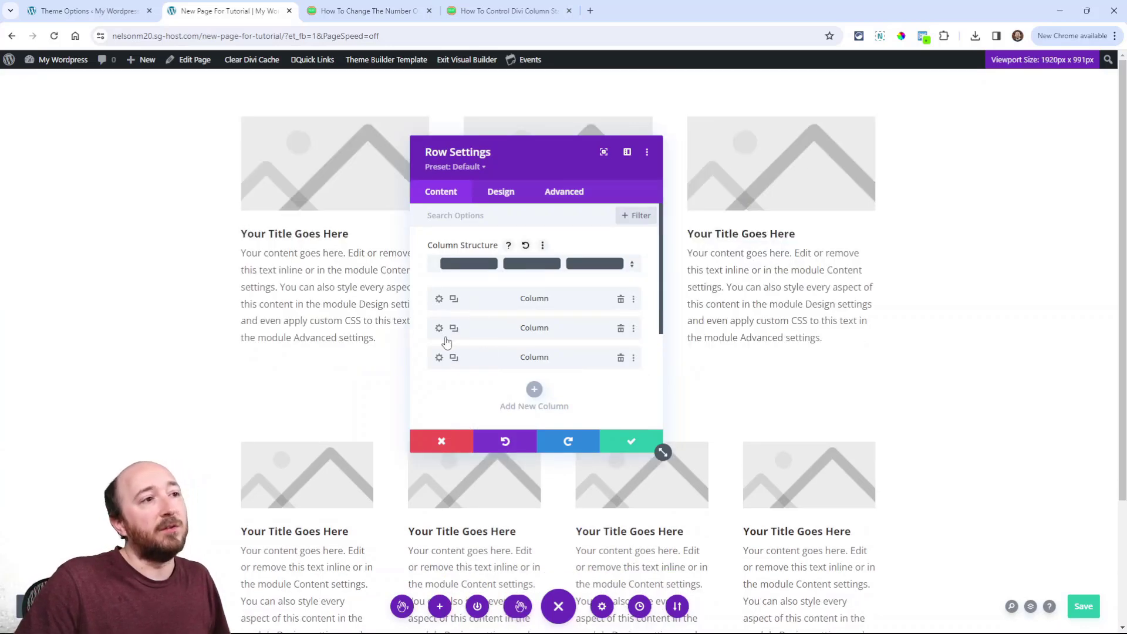
- Check the tablet Main Element CSS in the second column's custom CSS settings
click(439, 328)
click(563, 191)
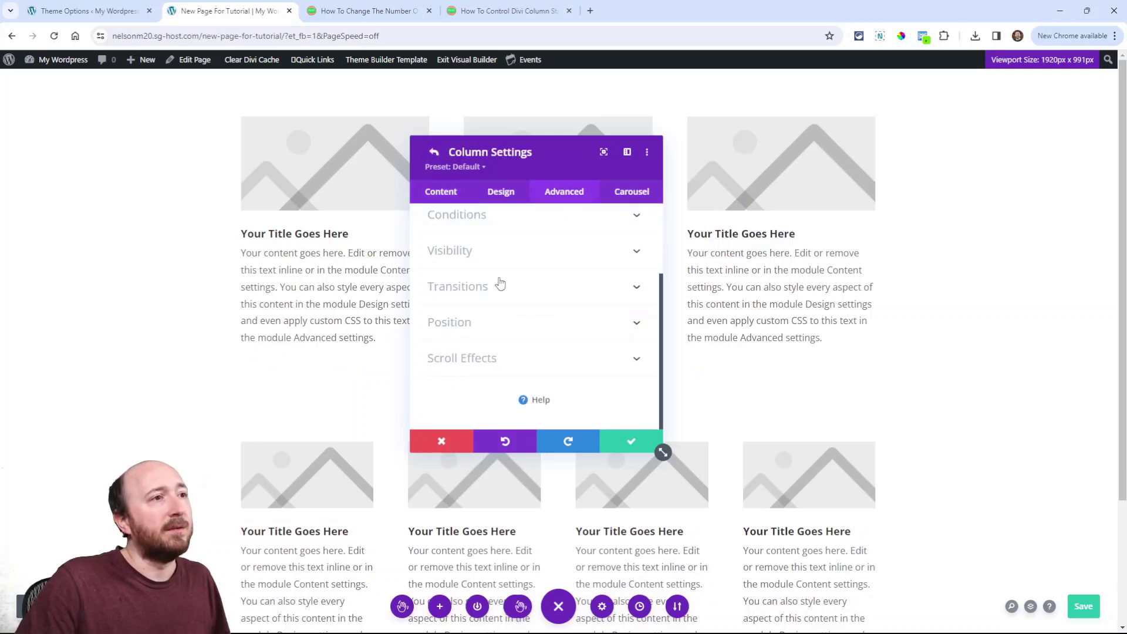
scroll(487, 287, up, 2)
click(466, 283)
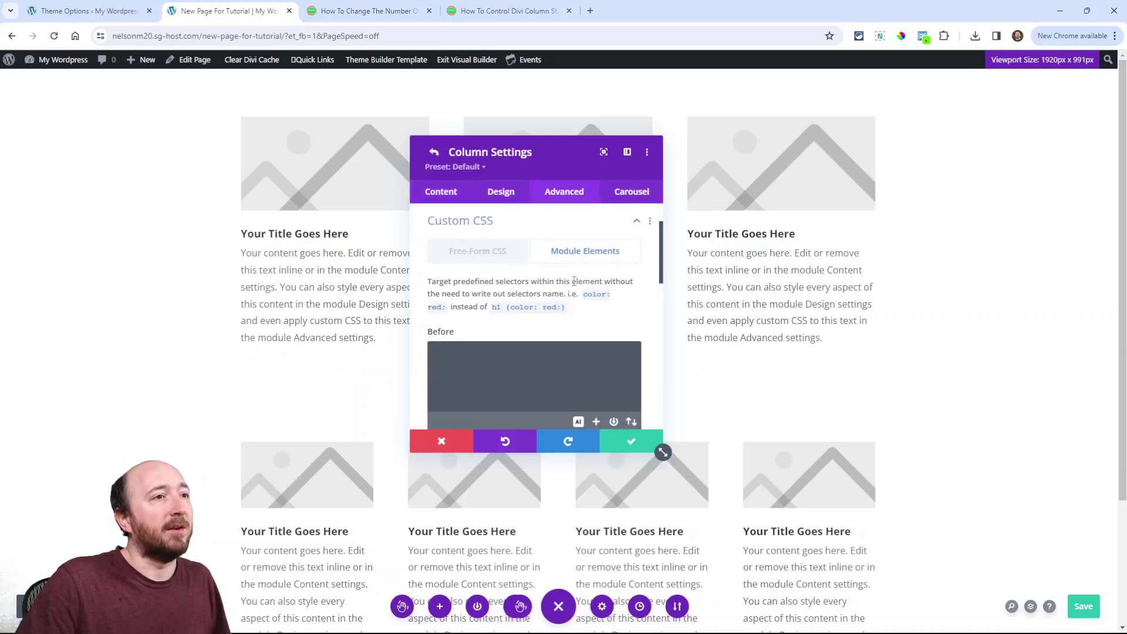
scroll(574, 282, down, 3)
click(534, 298)
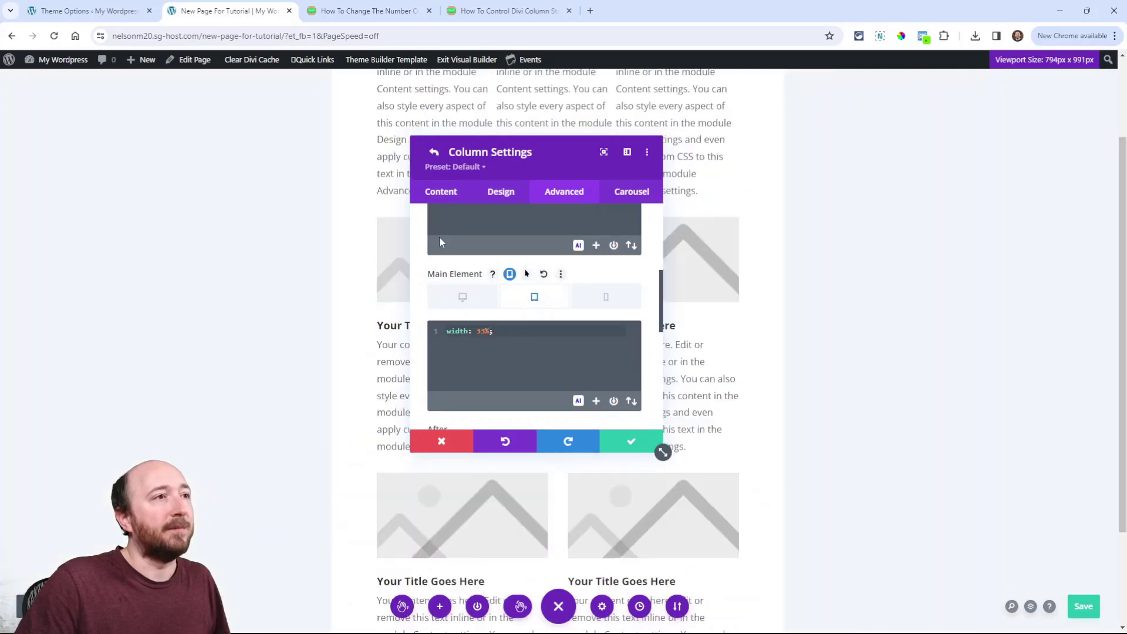
- Save the three-column row's settings and delete three of the four columns in the row below
click(434, 152)
click(630, 441)
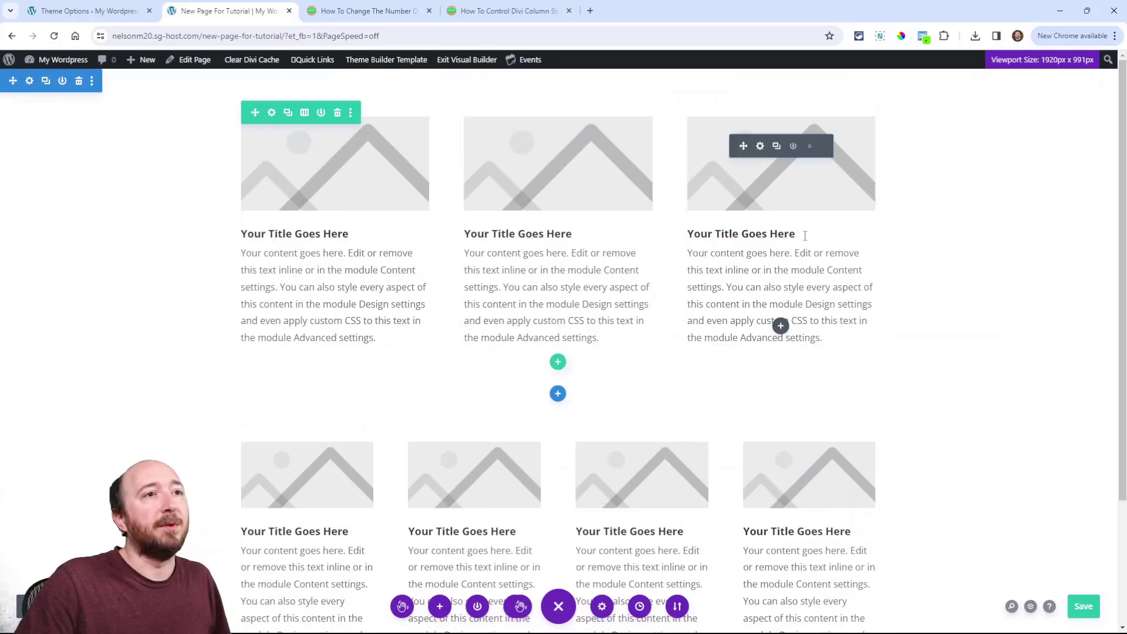
scroll(554, 252, down, 3)
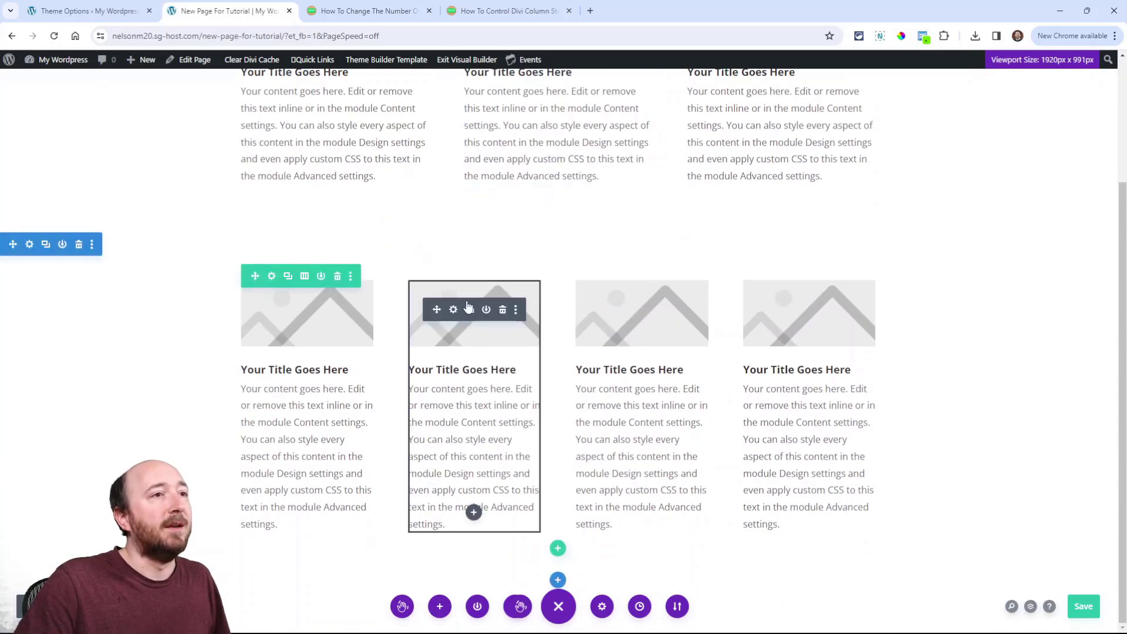
click(271, 275)
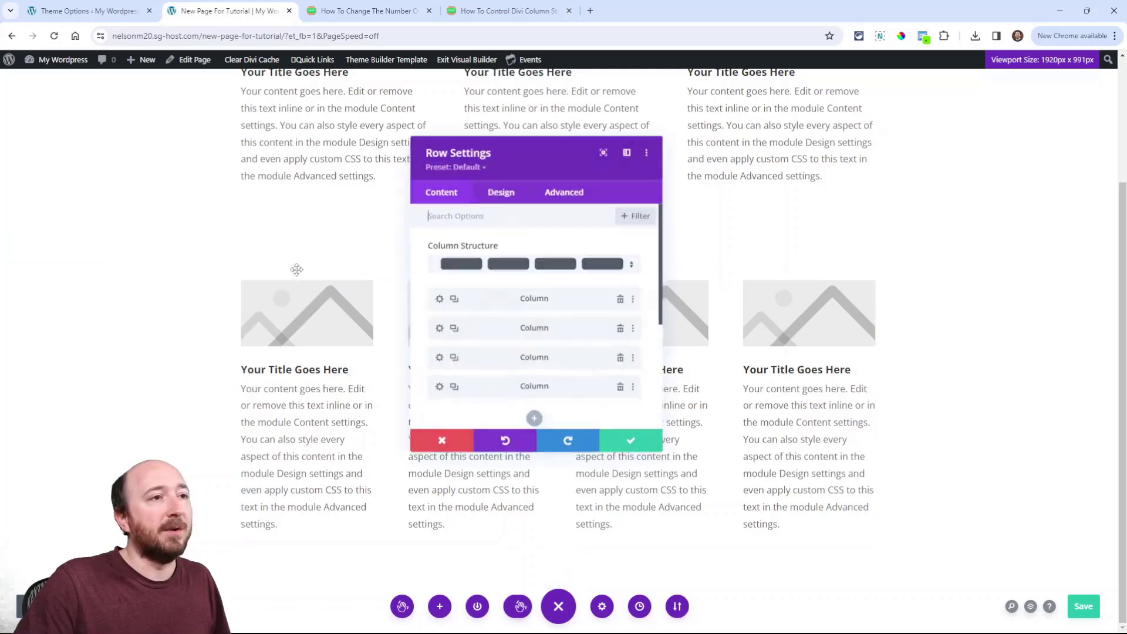
click(621, 329)
click(620, 329)
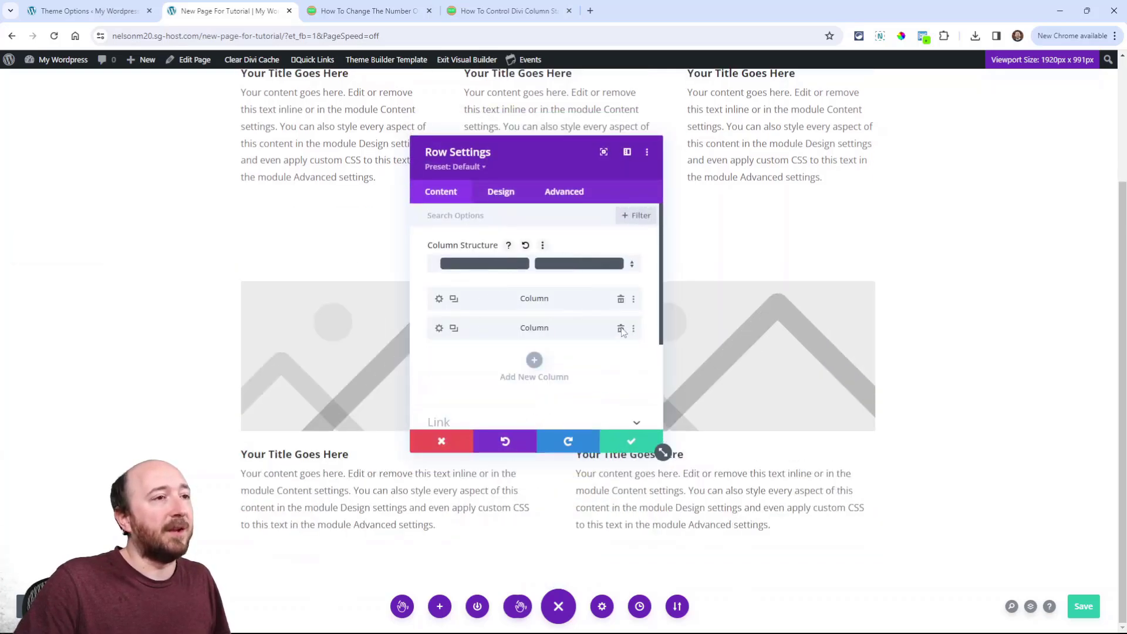
click(621, 329)
- Set the remaining column's Main Element custom CSS to width: 50%; for tablet
click(439, 301)
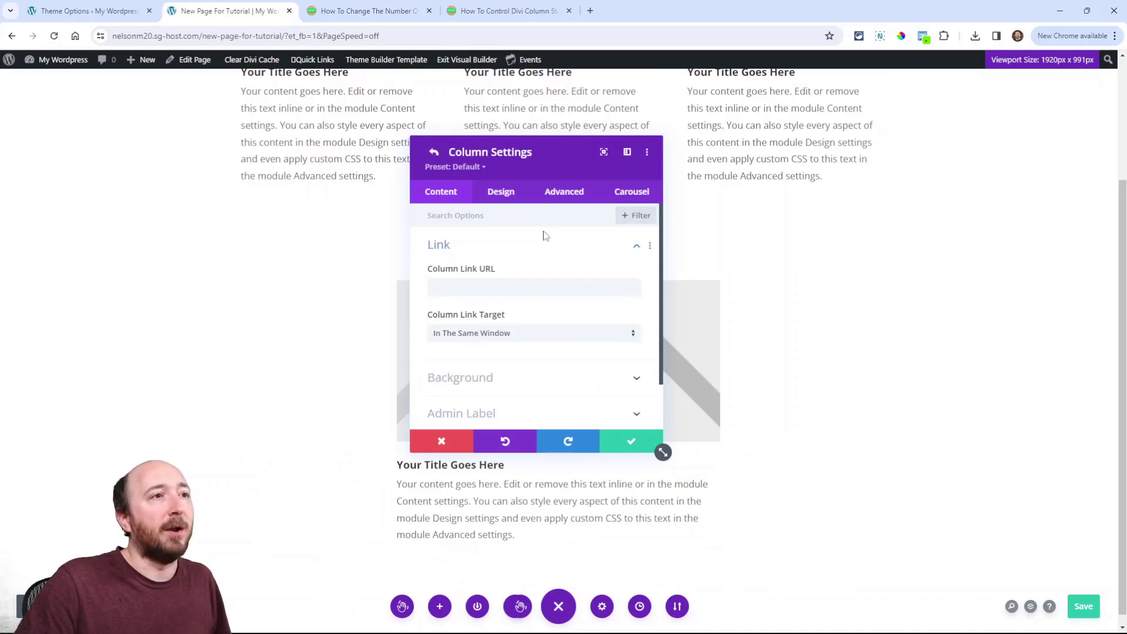
click(562, 199)
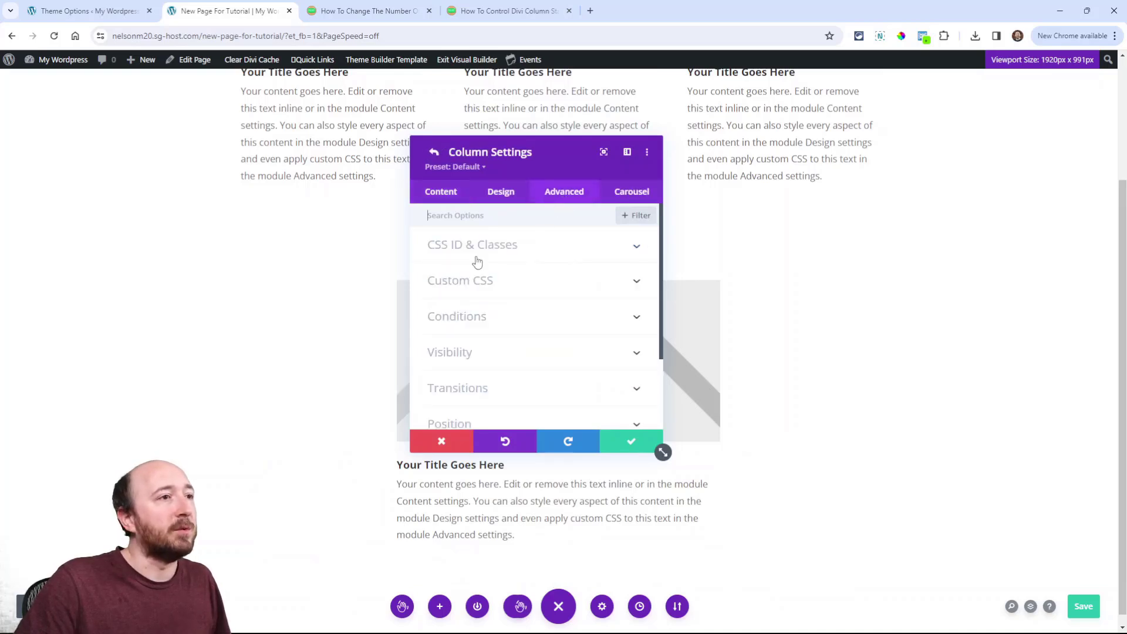
click(456, 282)
click(560, 254)
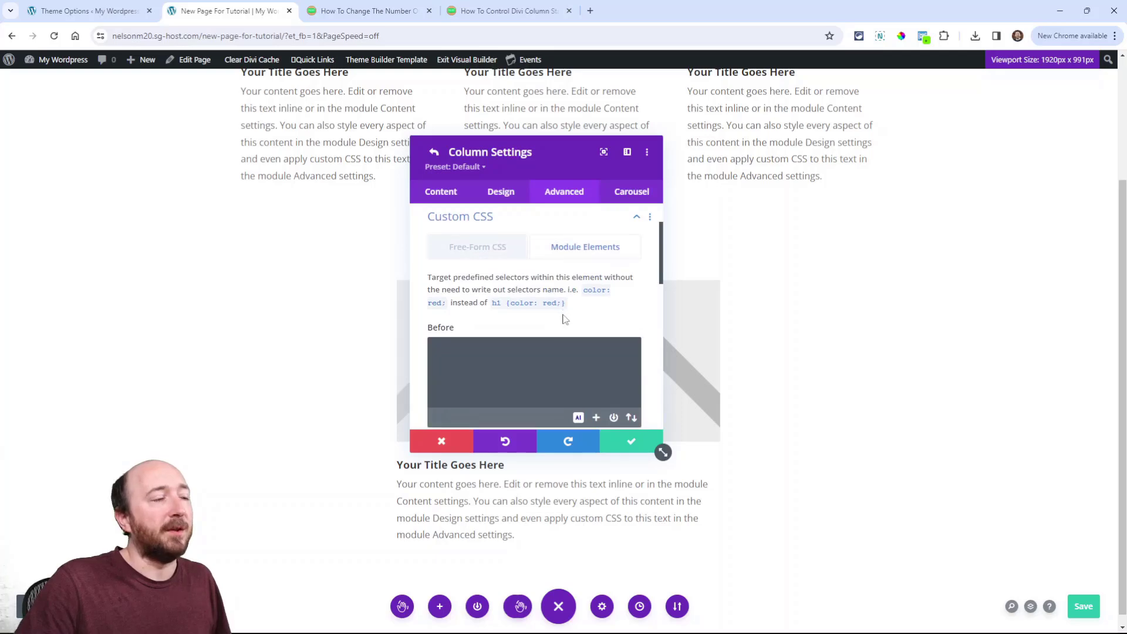
scroll(565, 318, down, 3)
click(509, 273)
click(534, 297)
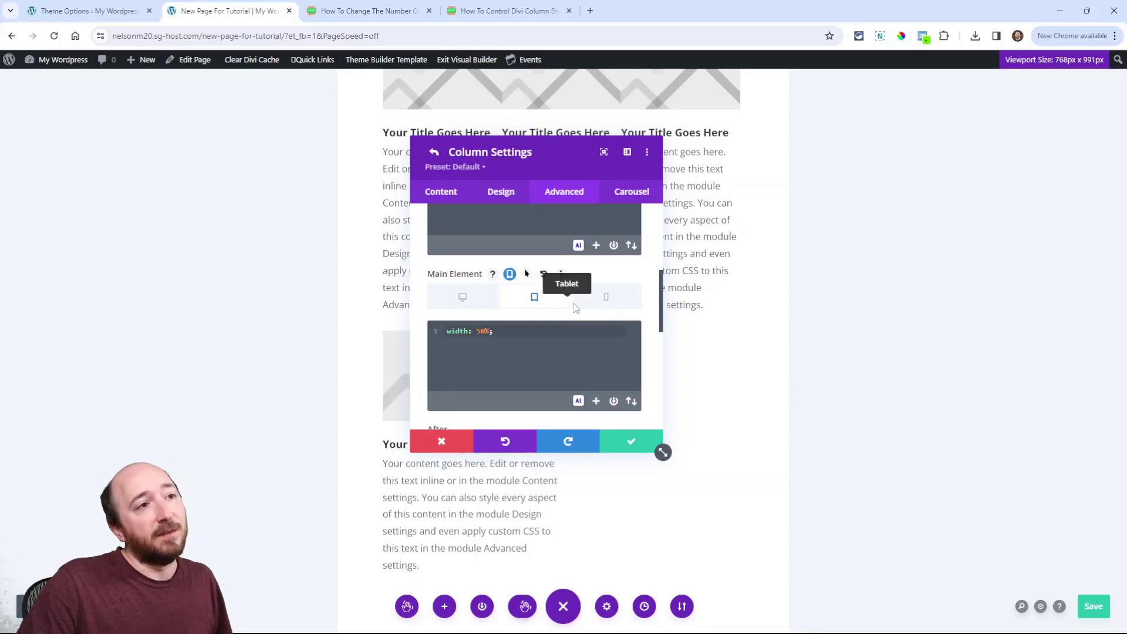
- Compare the column's Main Element CSS on tablet and phone, trying a phone width of 100% and clearing it again
click(613, 303)
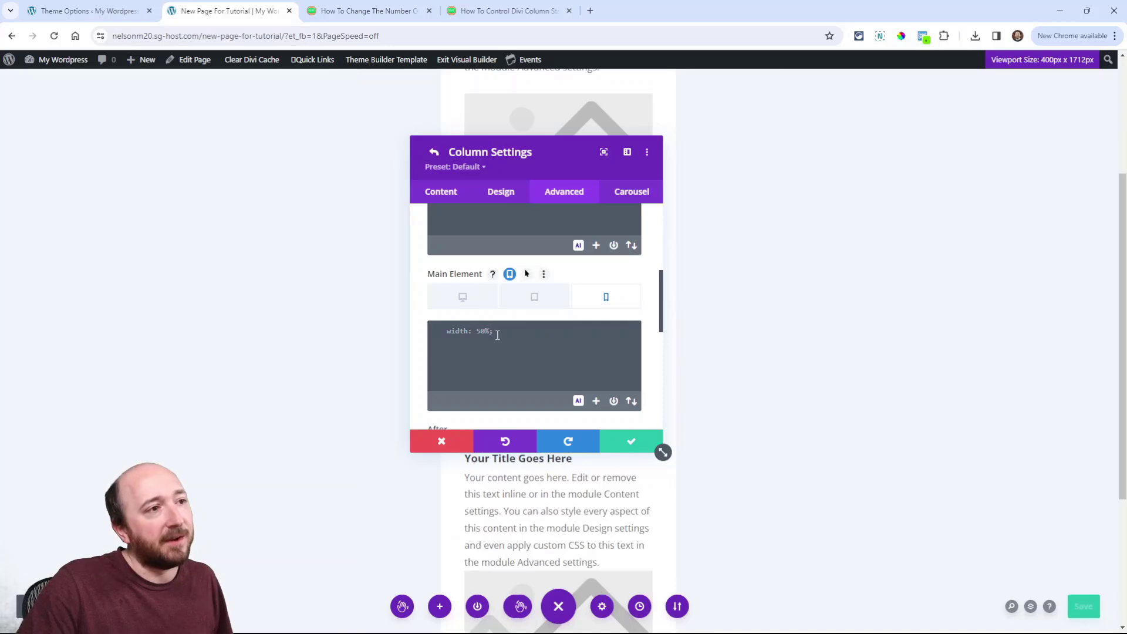
click(541, 298)
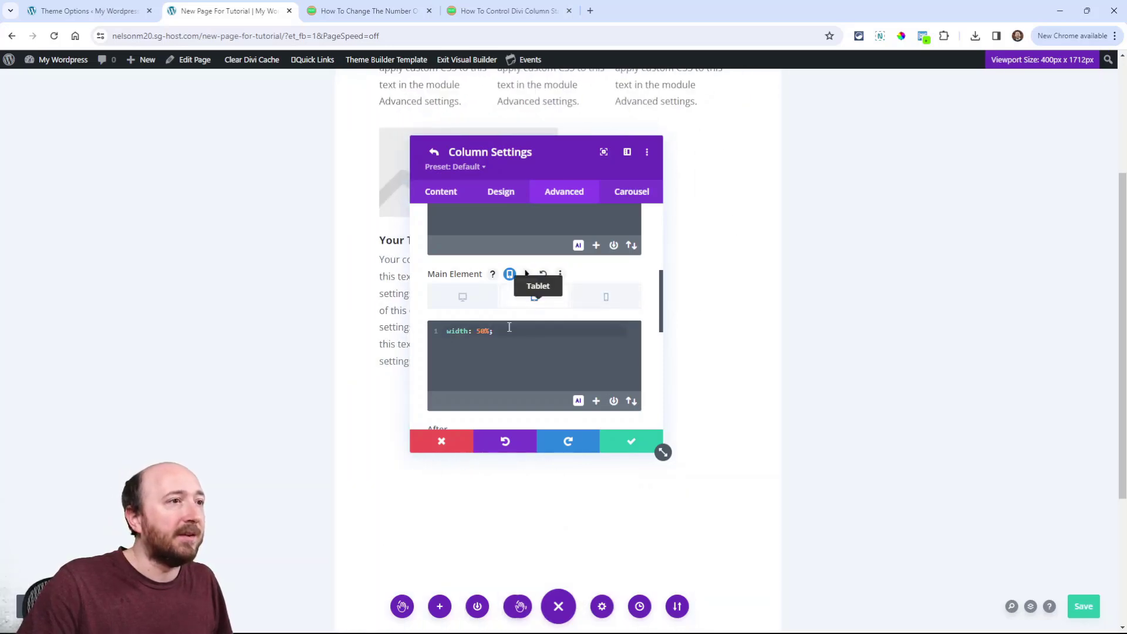
click(601, 300)
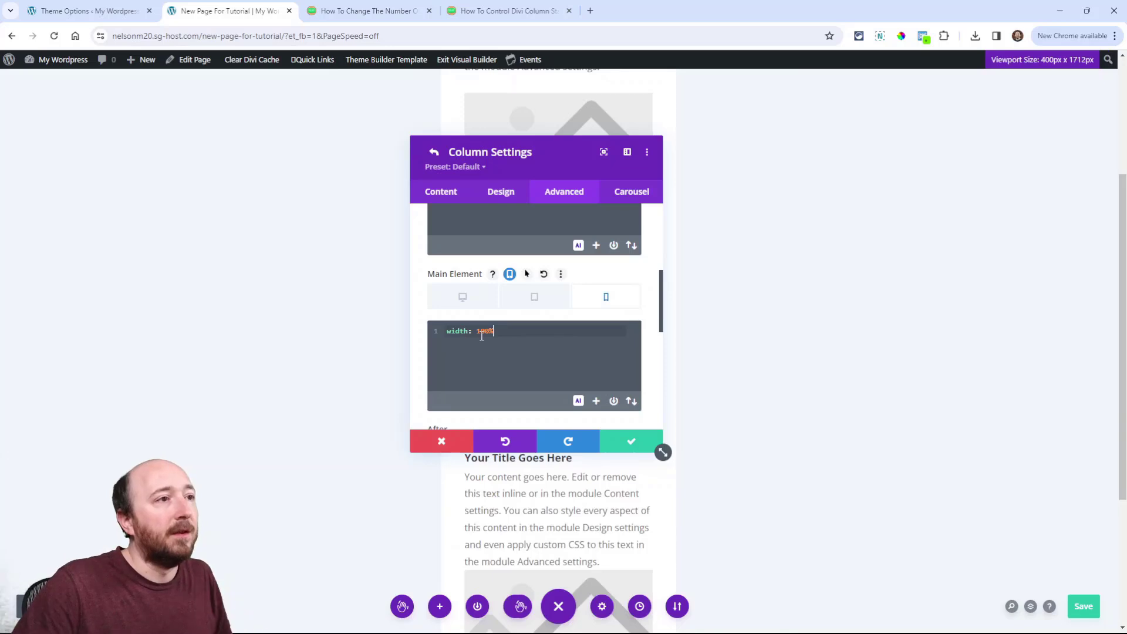
triple_click(478, 331)
key(BackSpace)
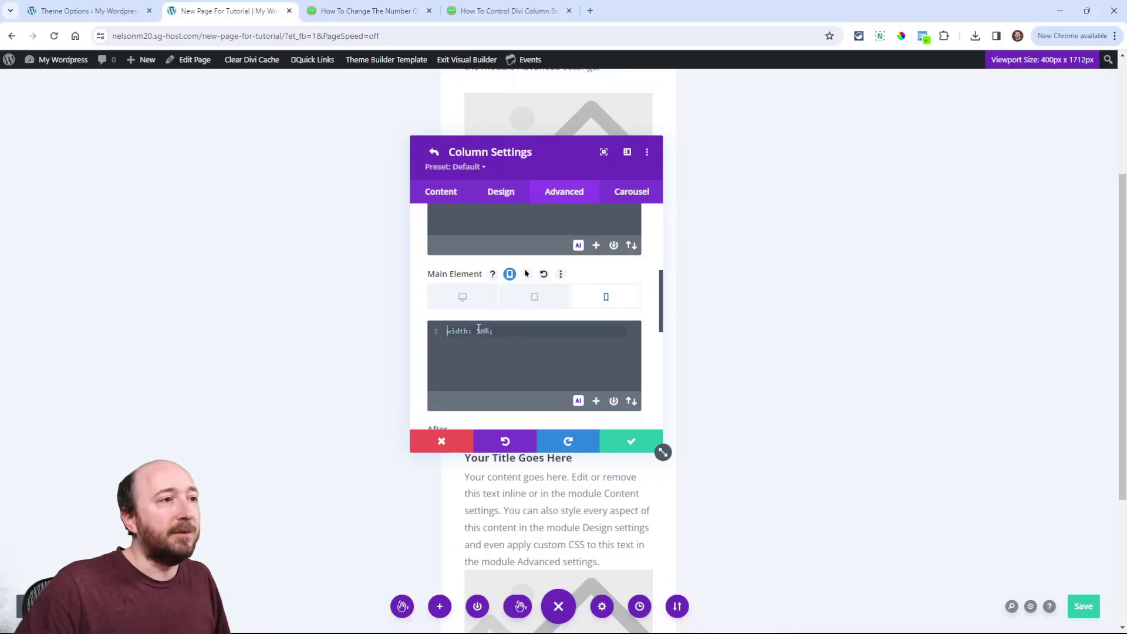
click(549, 297)
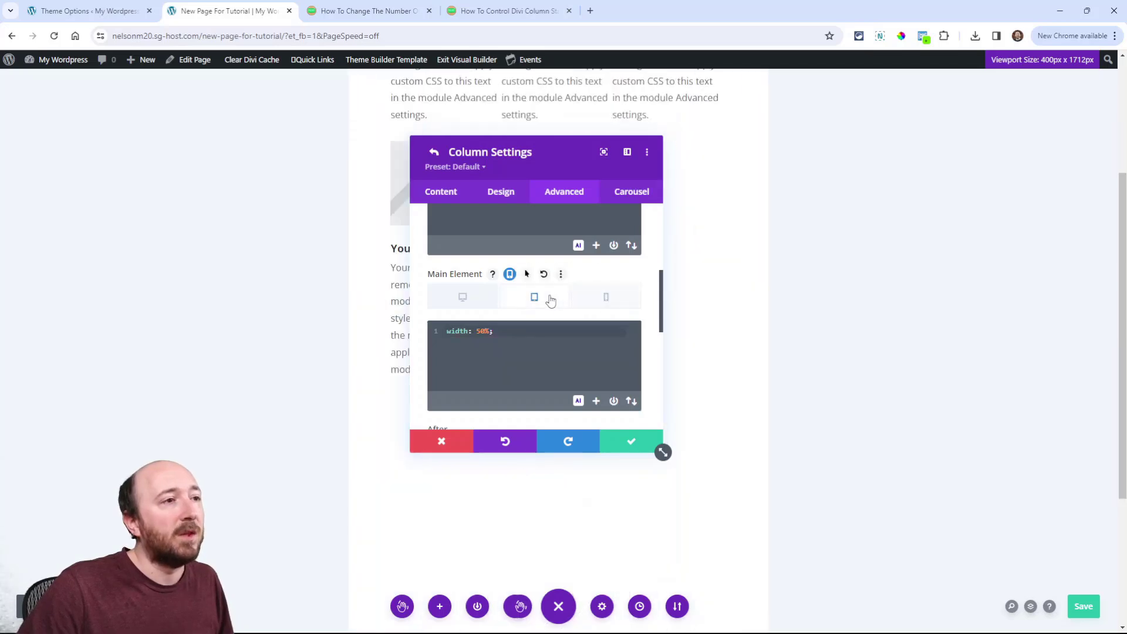
click(604, 297)
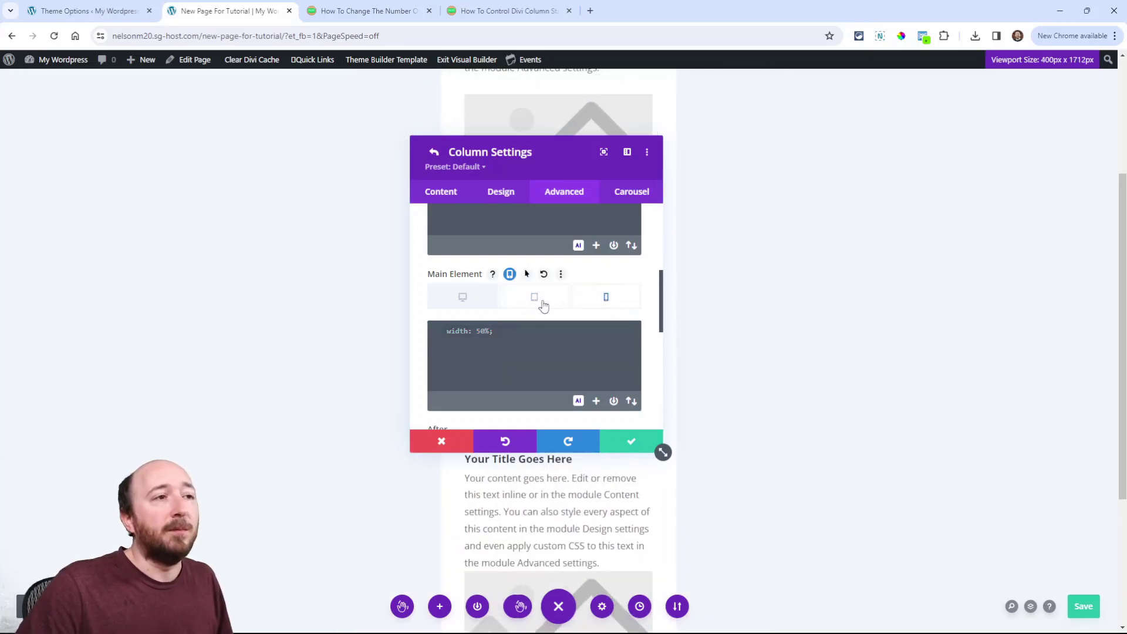
- Duplicate the configured column three times to make a four-column row, and save the row settings and the page
click(434, 152)
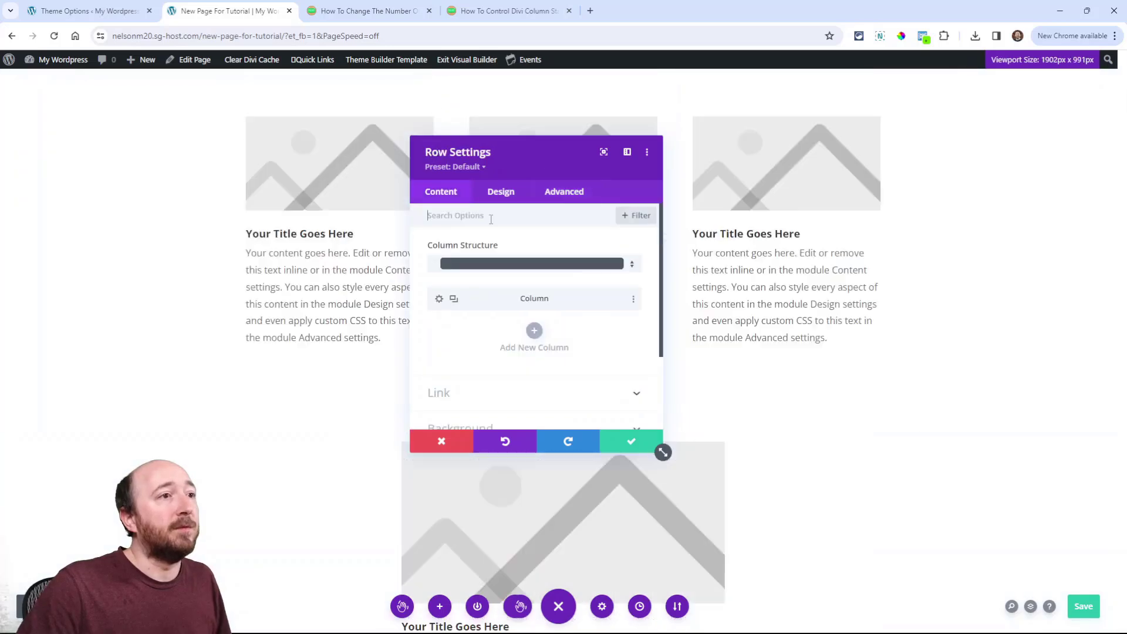
click(453, 299)
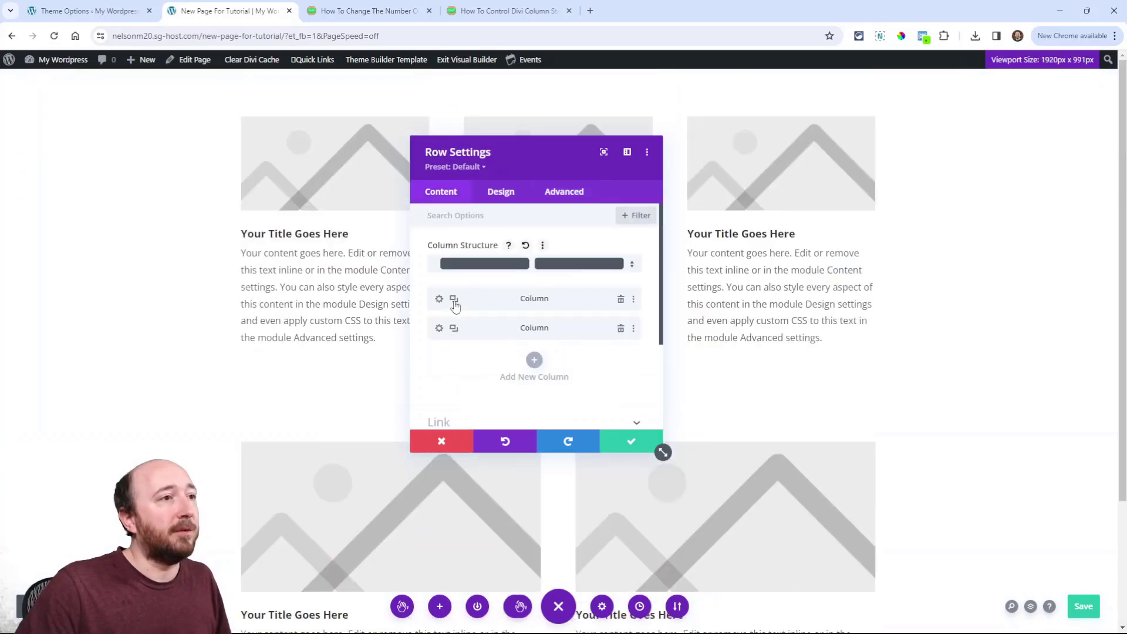
click(454, 300)
click(453, 300)
click(628, 440)
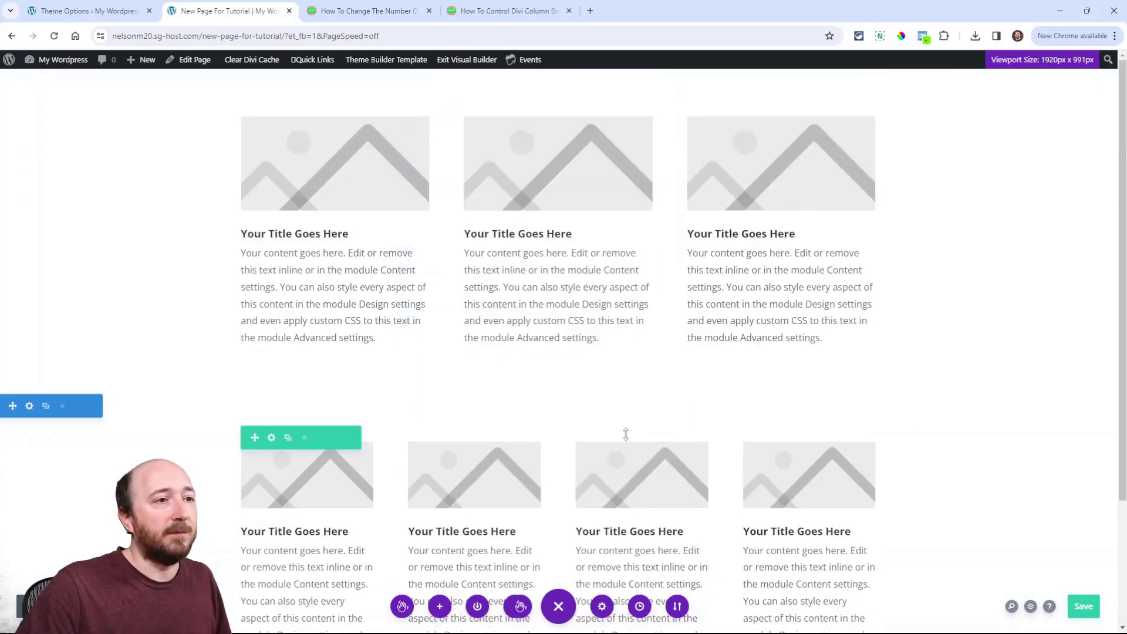
click(1083, 608)
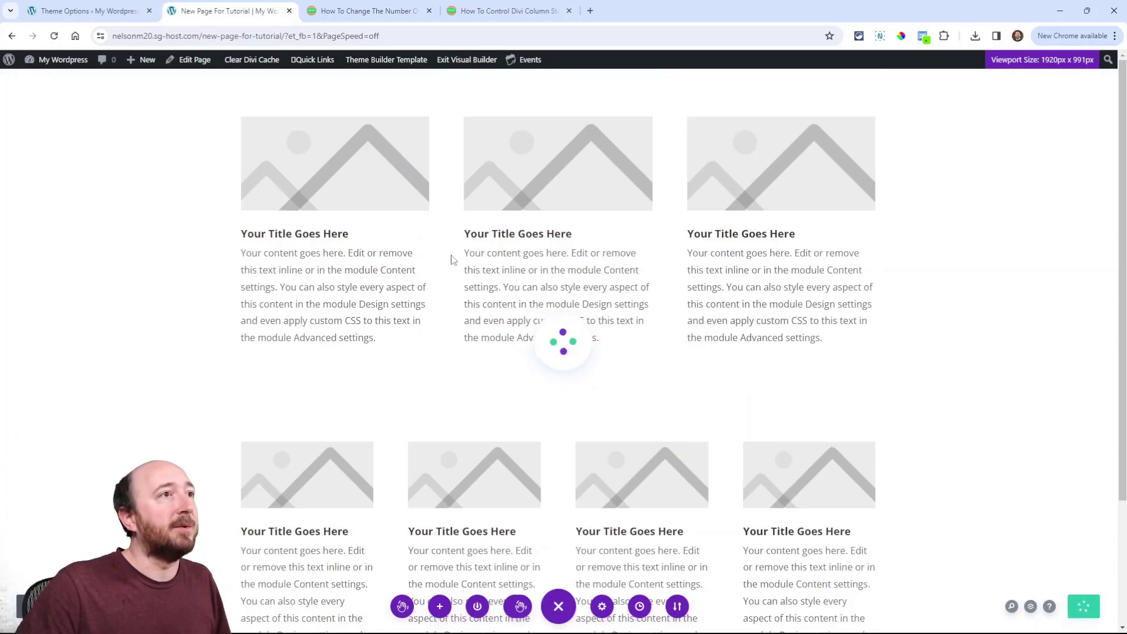
- Exit the visual builder and open the live page in the browser's responsive device preview
click(466, 59)
right_click(761, 321)
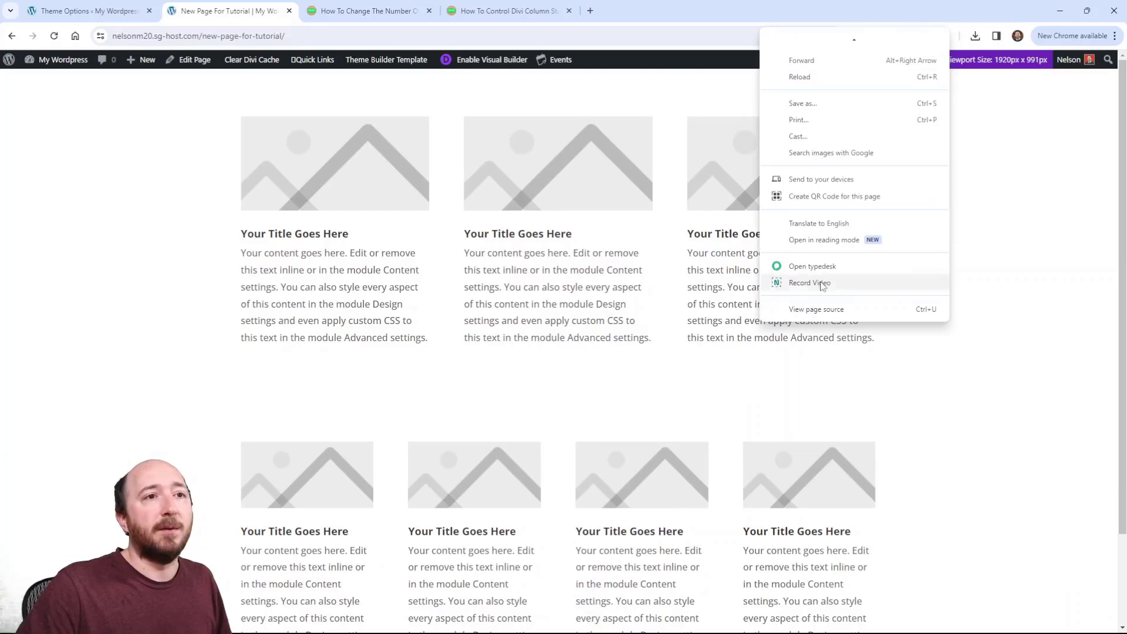
click(800, 310)
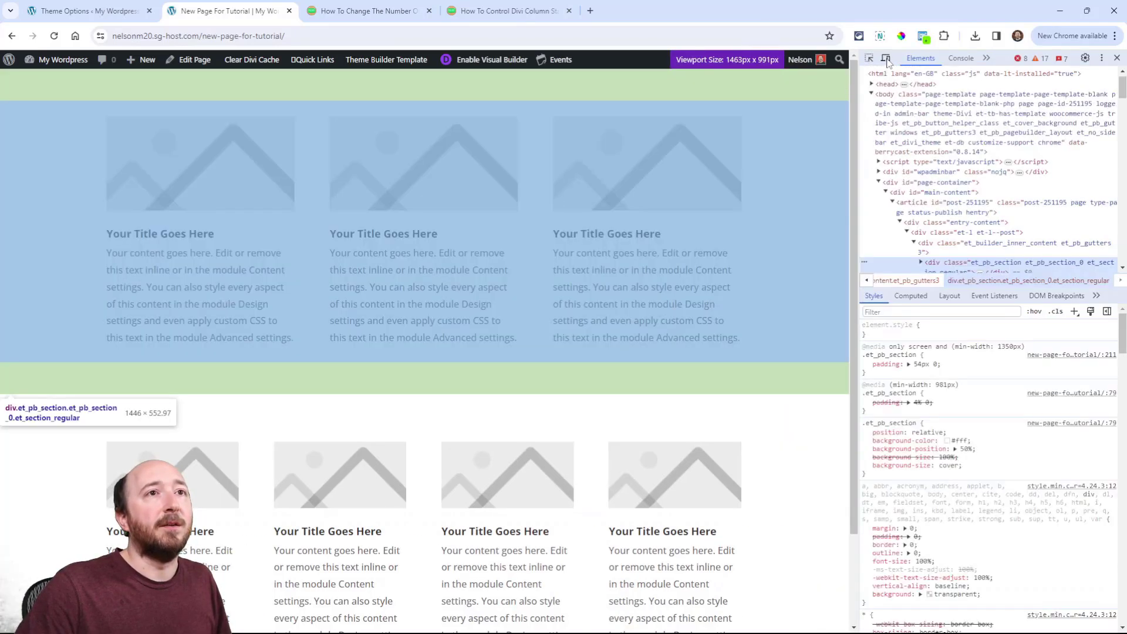
click(885, 58)
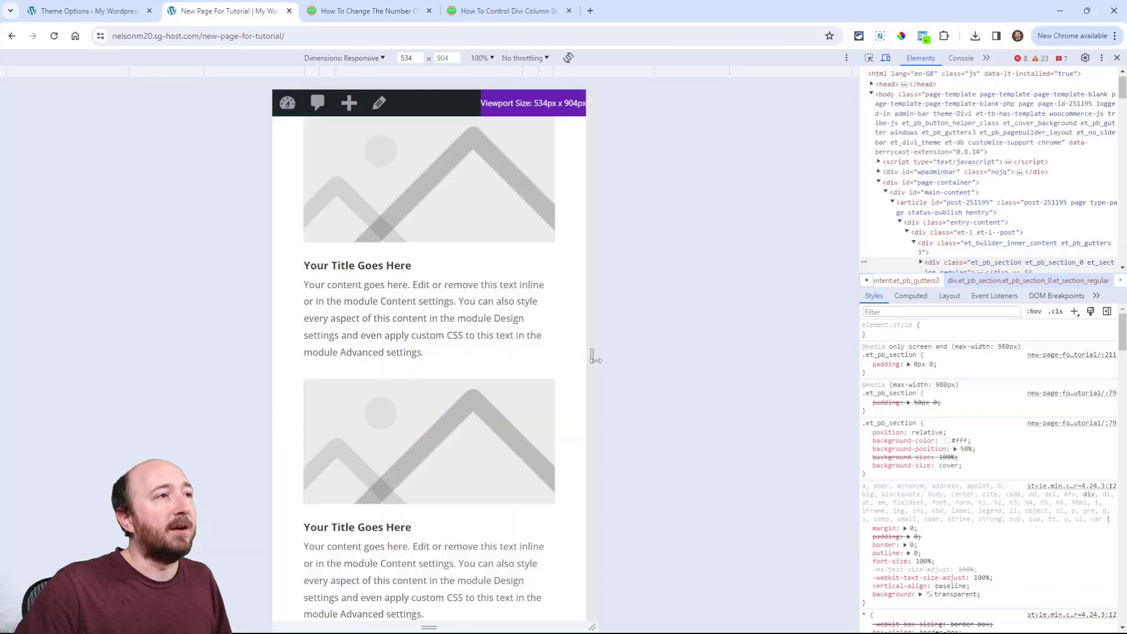
- Widen the preview to a tablet size of about 822 px and examine how both rows' columns are arranged
drag(594, 356, 679, 358)
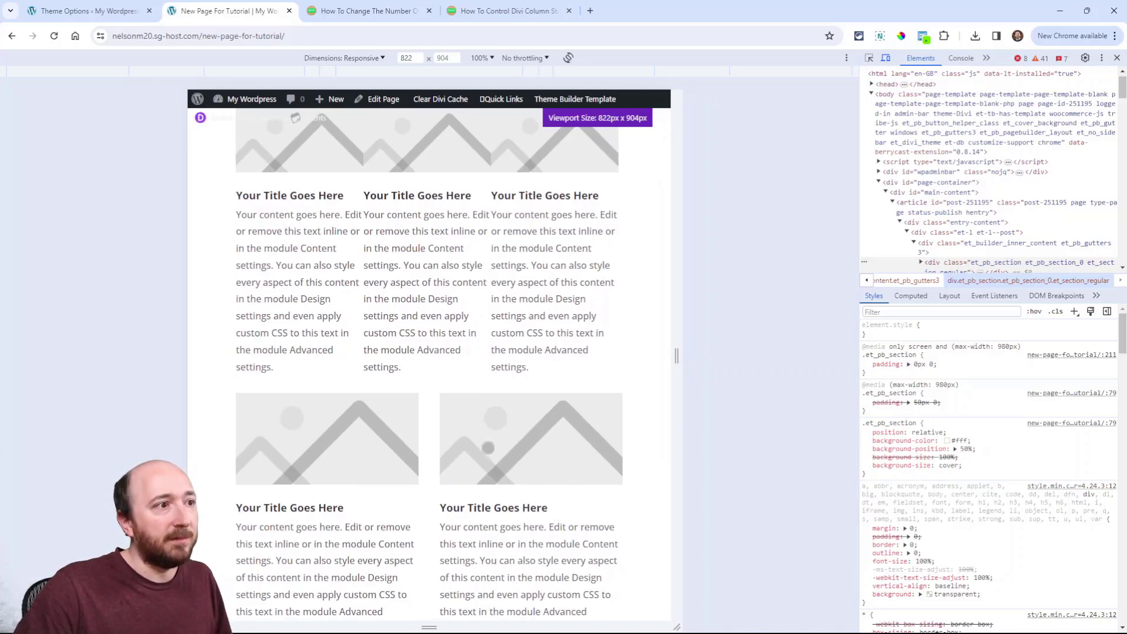
scroll(372, 492, down, 5)
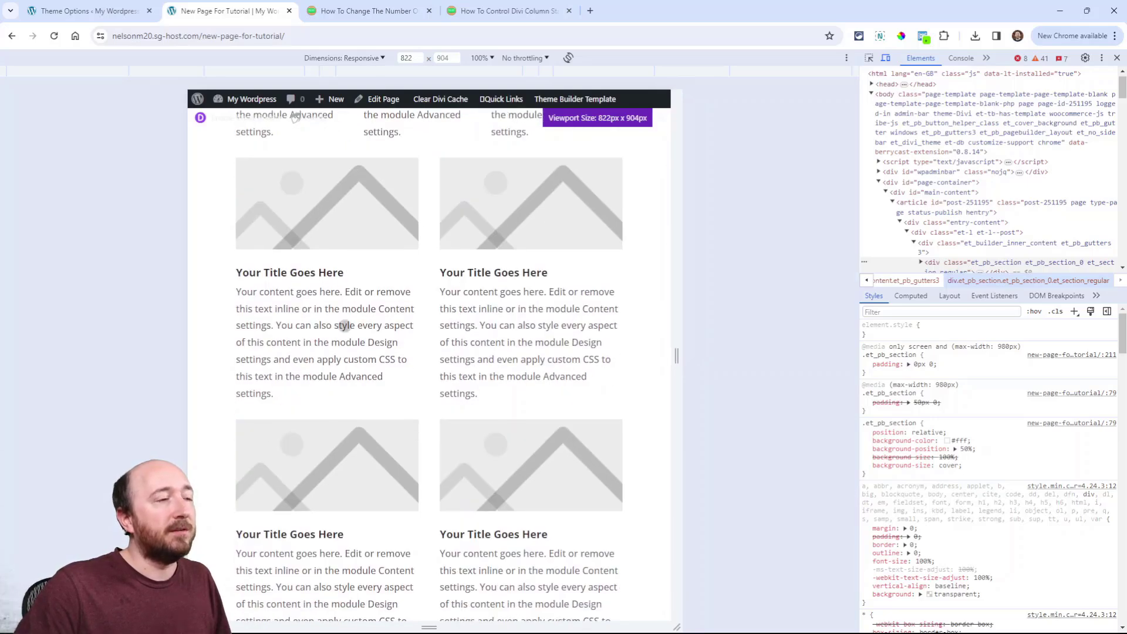
scroll(411, 399, down, 5)
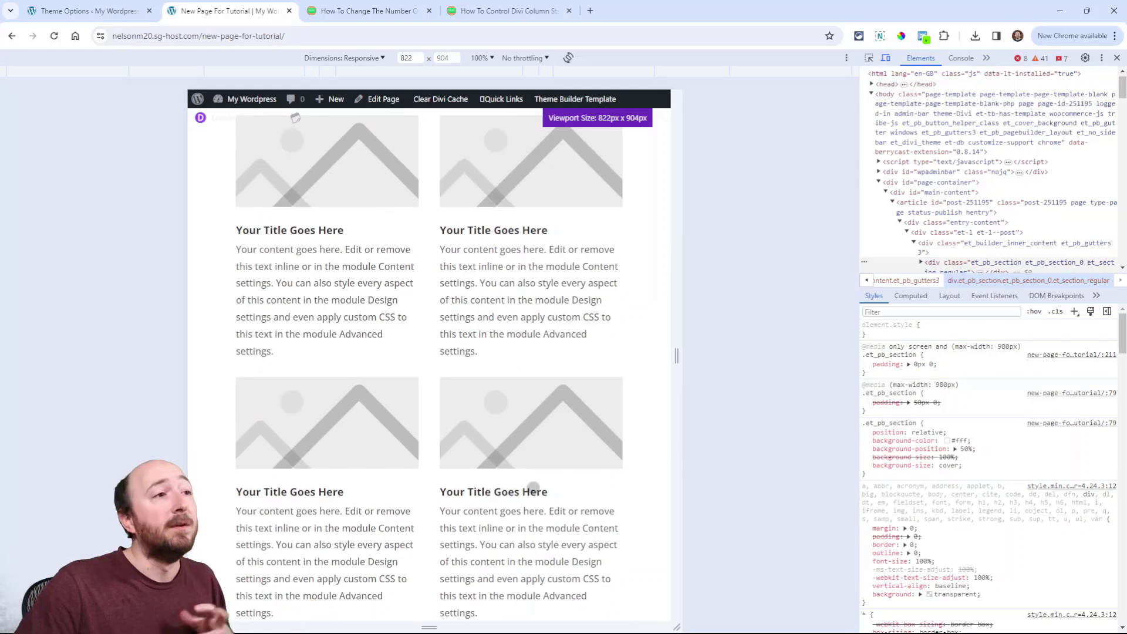
scroll(563, 361, up, 5)
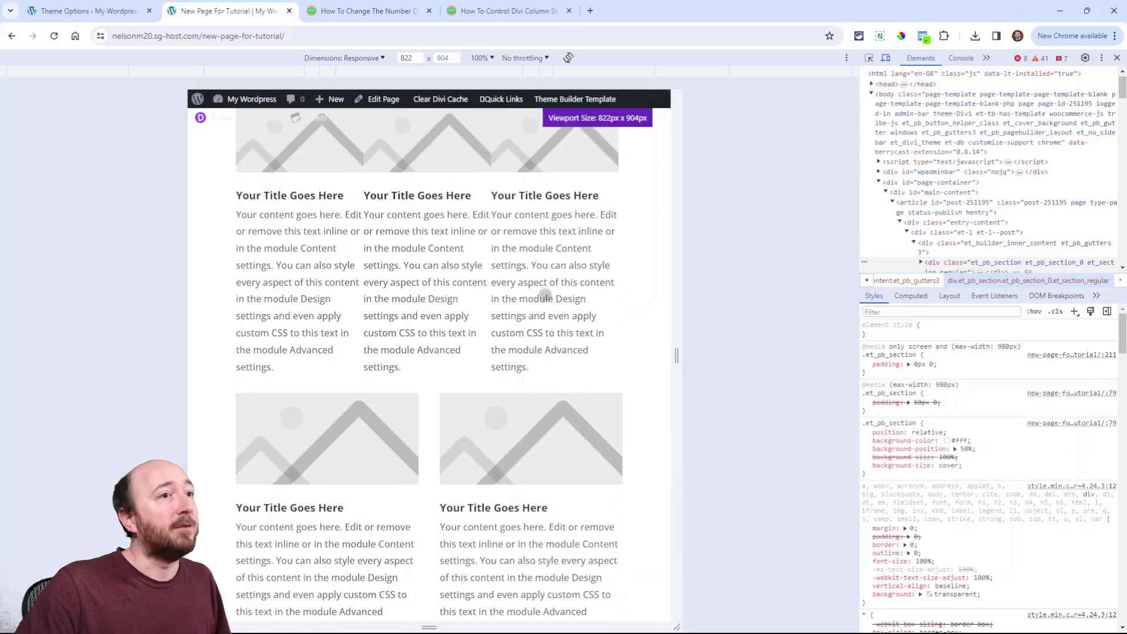
- Examine both rows at a phone width of about 654 px, widen the preview to about 1348 px and close the developer tools
drag(679, 359, 630, 361)
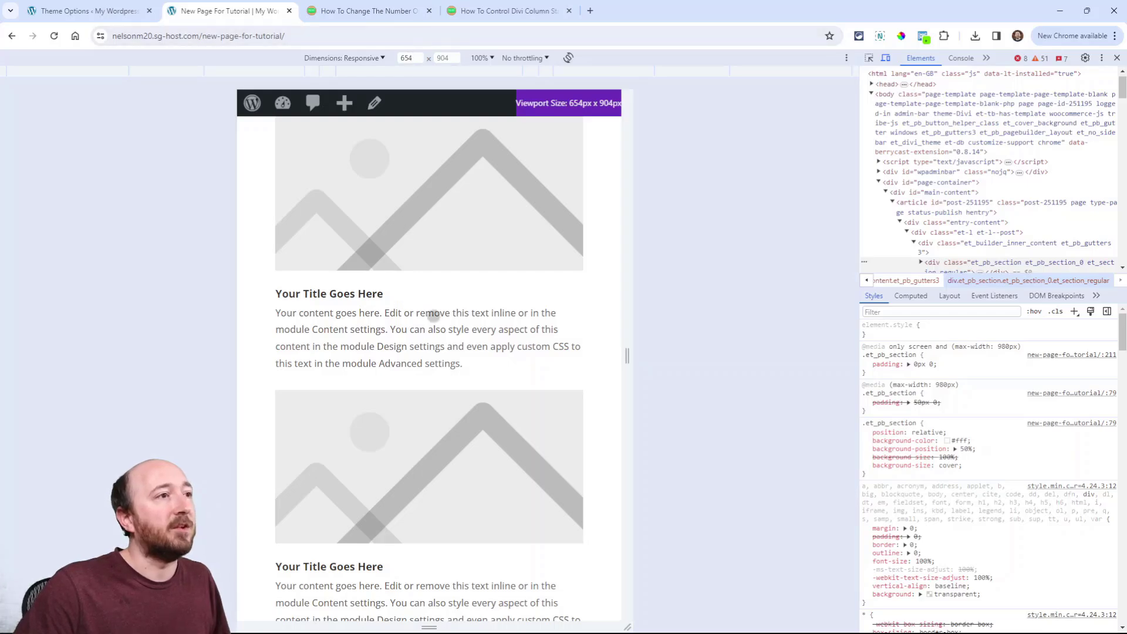
scroll(366, 357, down, 8)
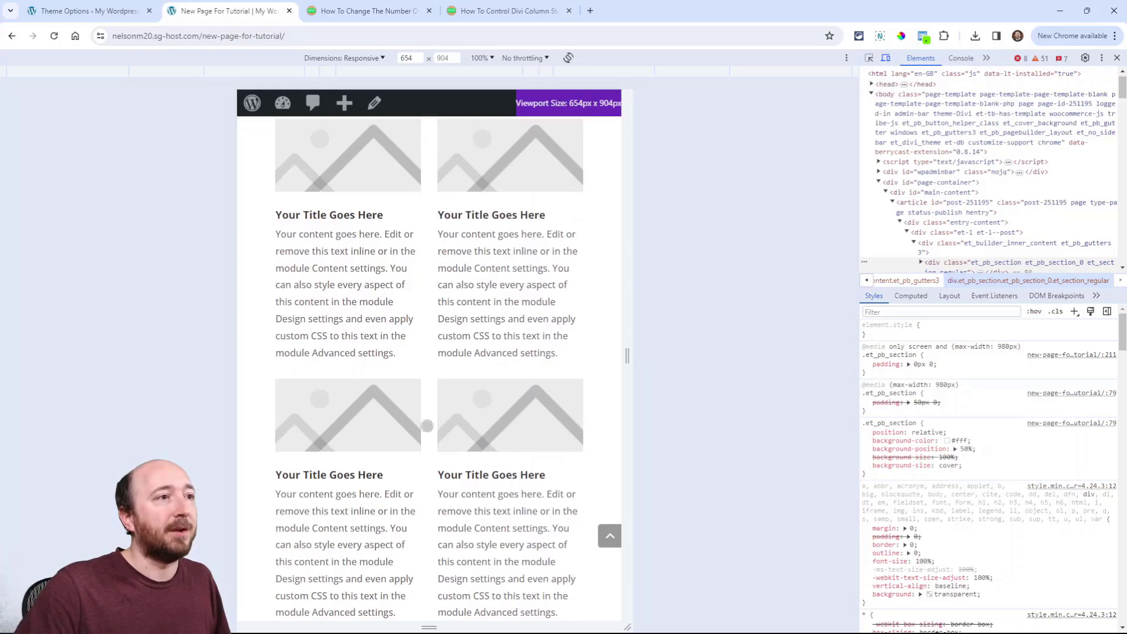
scroll(443, 429, up, 7)
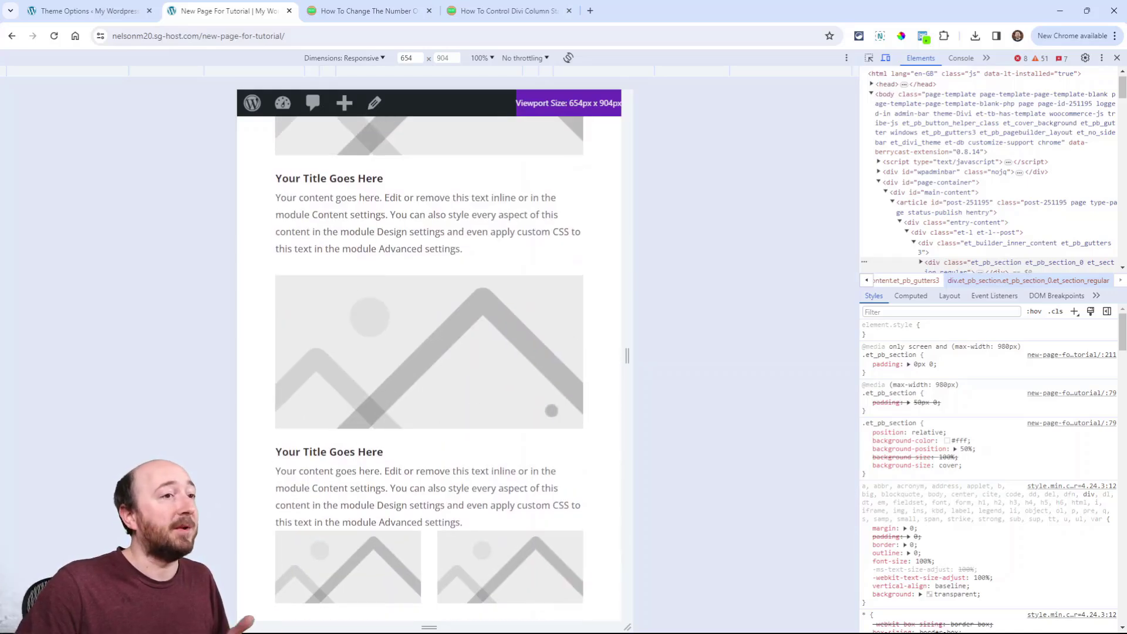
drag(623, 356, 831, 355)
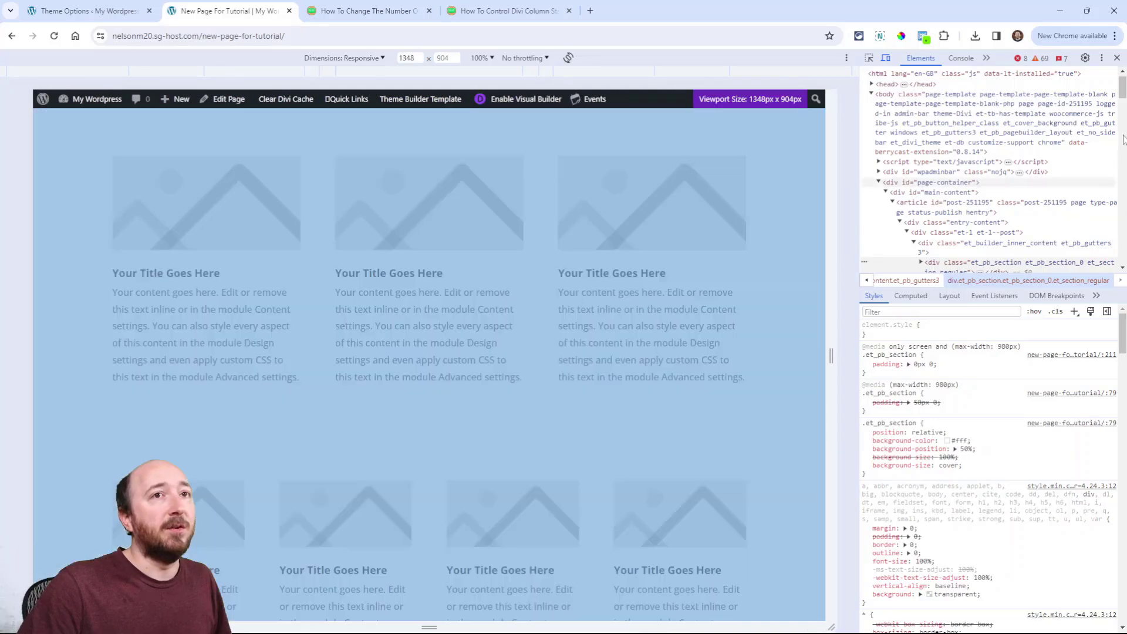
click(1117, 57)
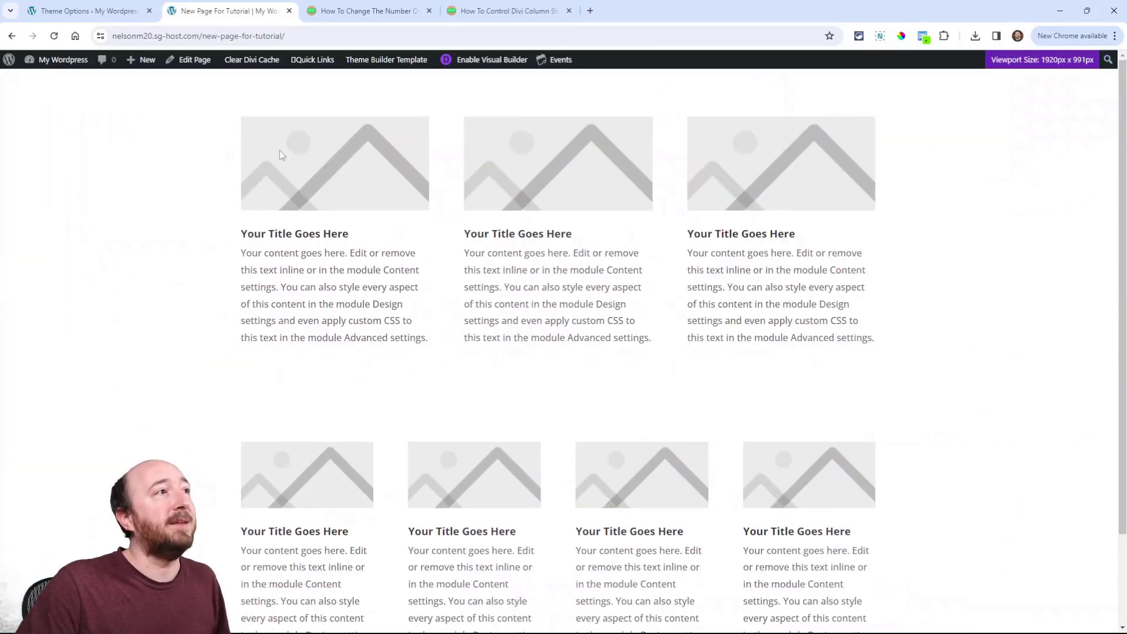
- Review the written column-number tutorial on the Pee-Aye Creative site, from the setup steps through the examples to the Divi Responsive Helper section
click(388, 10)
scroll(506, 272, down, 4)
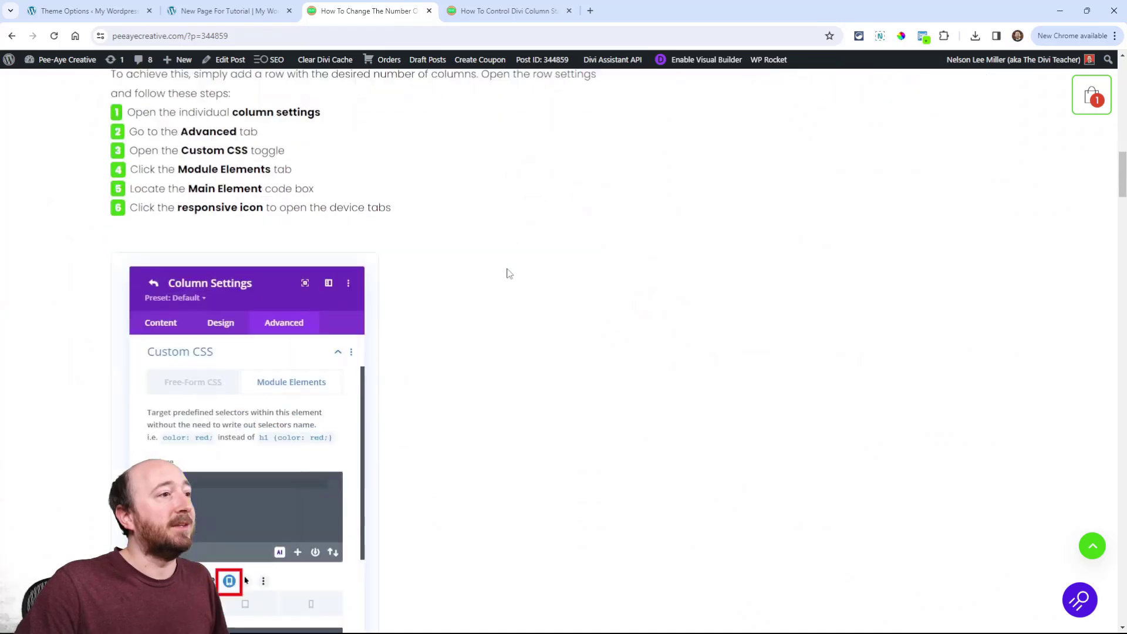
scroll(299, 255, up, 1)
scroll(298, 255, up, 1)
scroll(253, 306, down, 5)
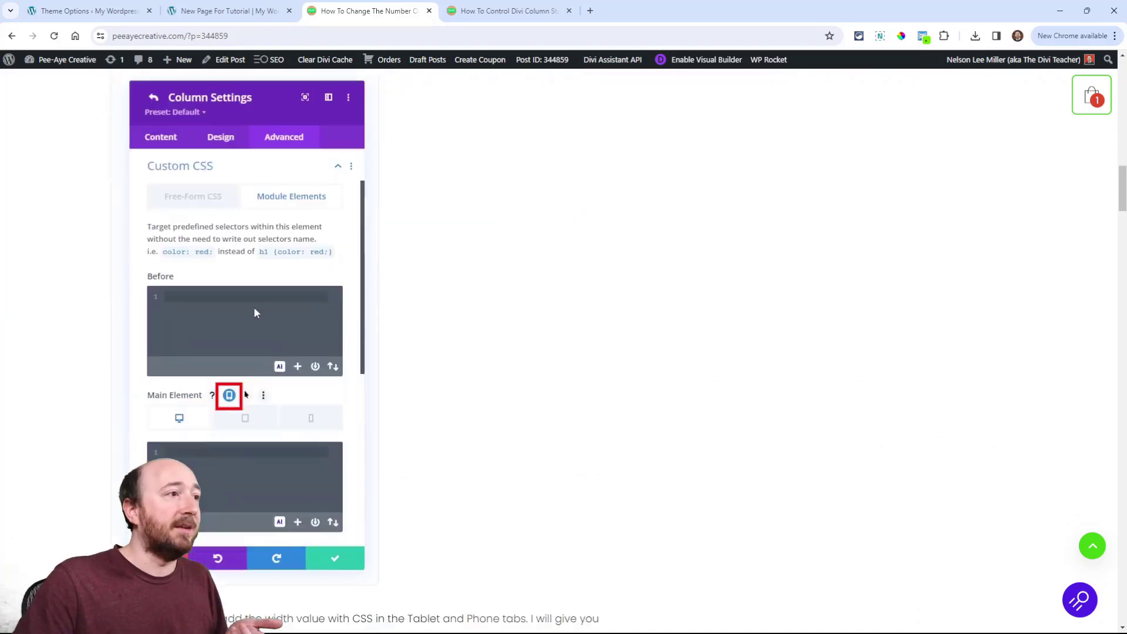
scroll(234, 375, down, 2)
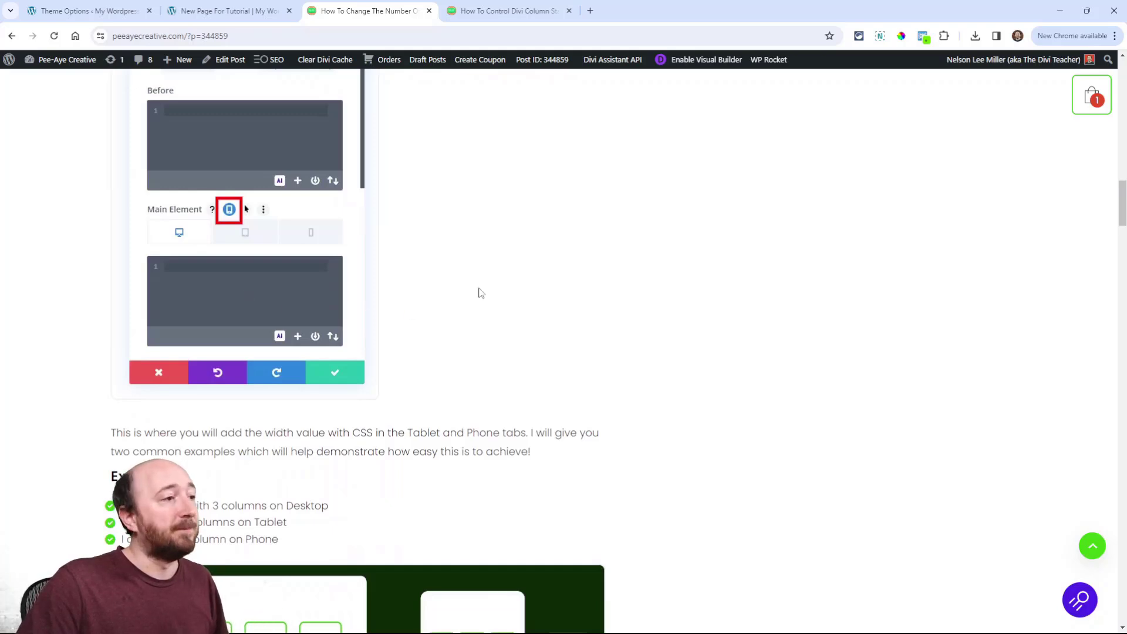
scroll(427, 326, down, 4)
scroll(499, 321, down, 20)
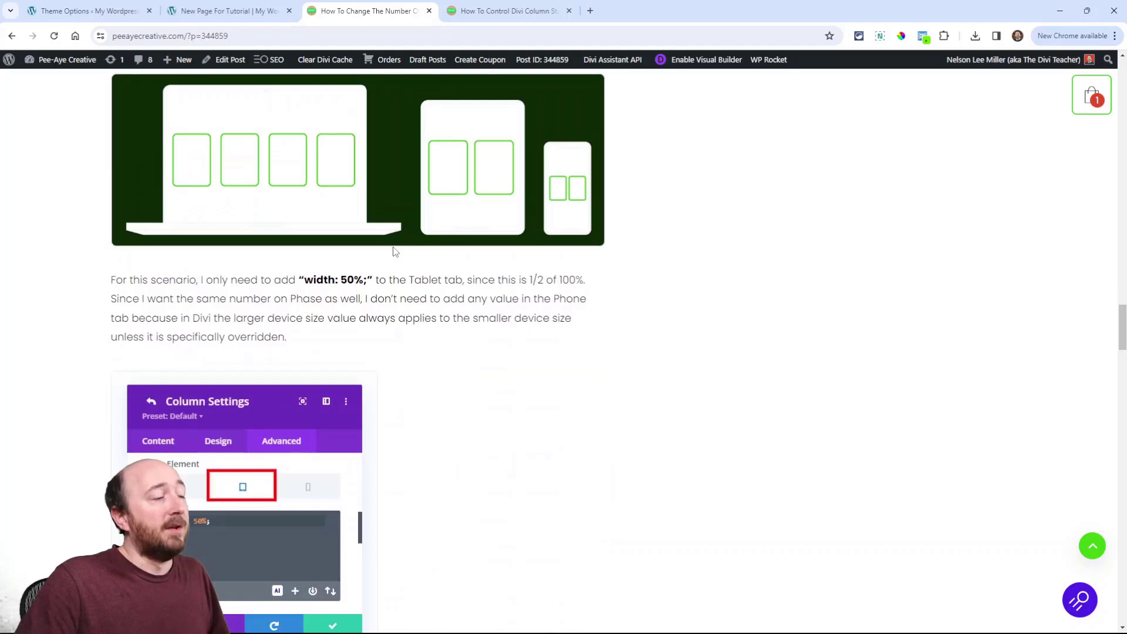
scroll(394, 252, down, 8)
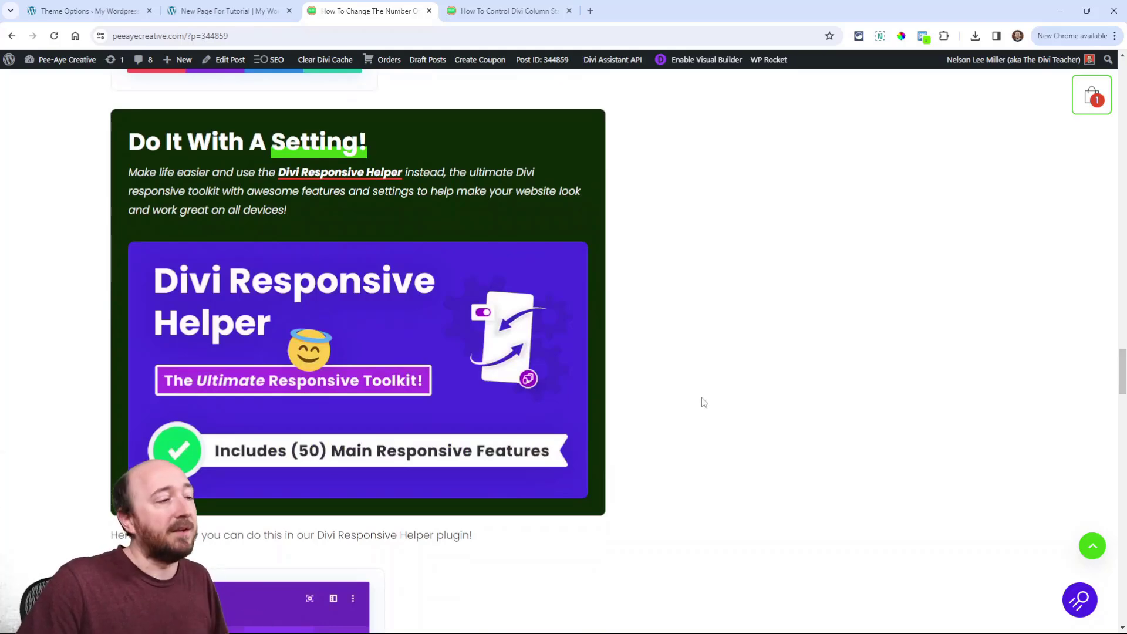
- Check the plugin example in the tutorial, return to the page in the visual builder and open the three-column row's advanced settings
scroll(704, 402, down, 5)
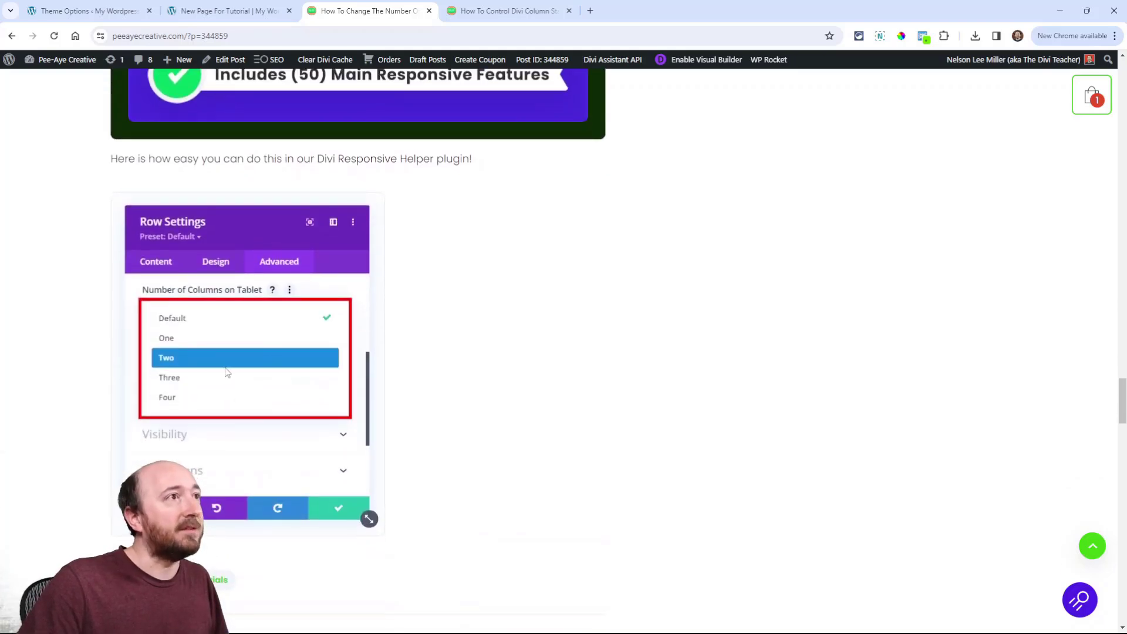
click(216, 13)
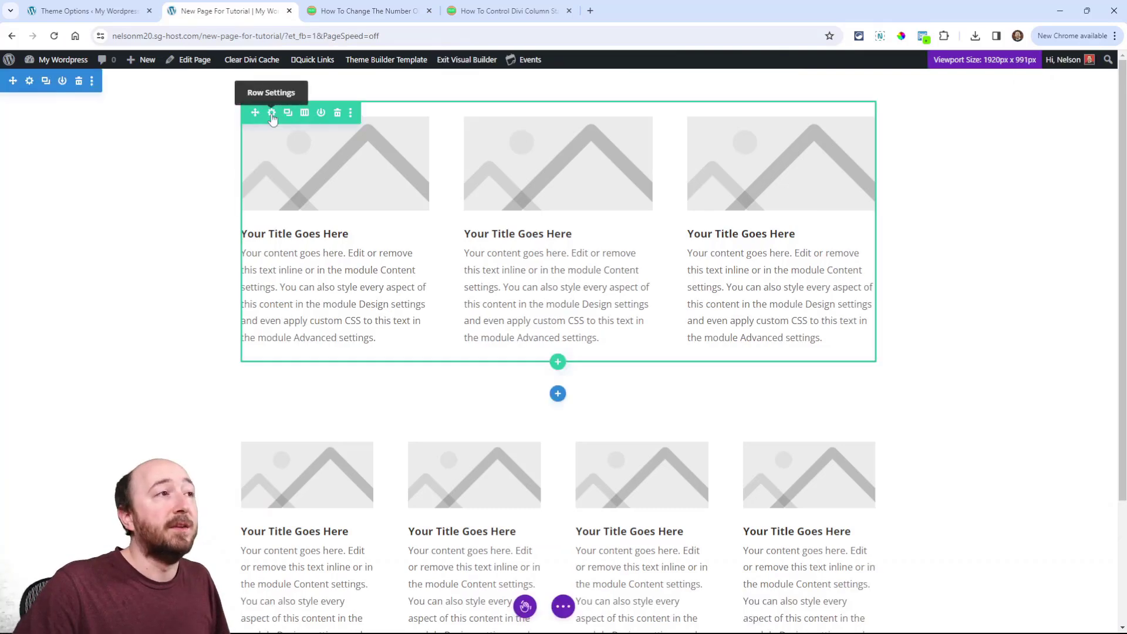
click(271, 114)
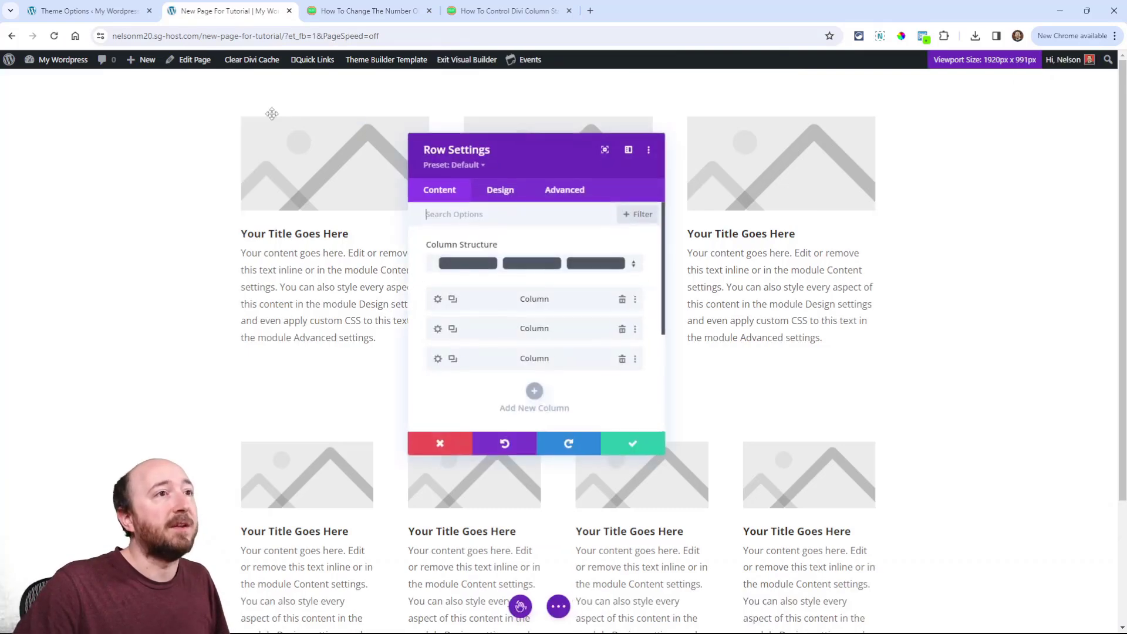
click(560, 197)
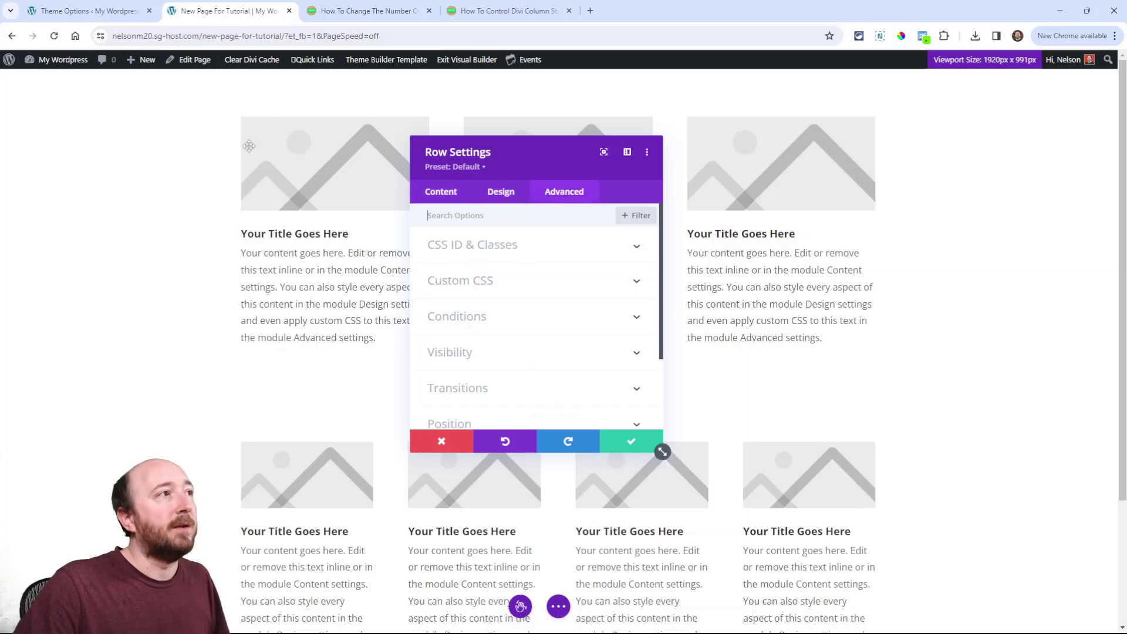
- In the Divi theme options, switch Divi Responsive Helper's Row Number of Columns feature off and leave it enabled
key(ctrl+1)
click(483, 299)
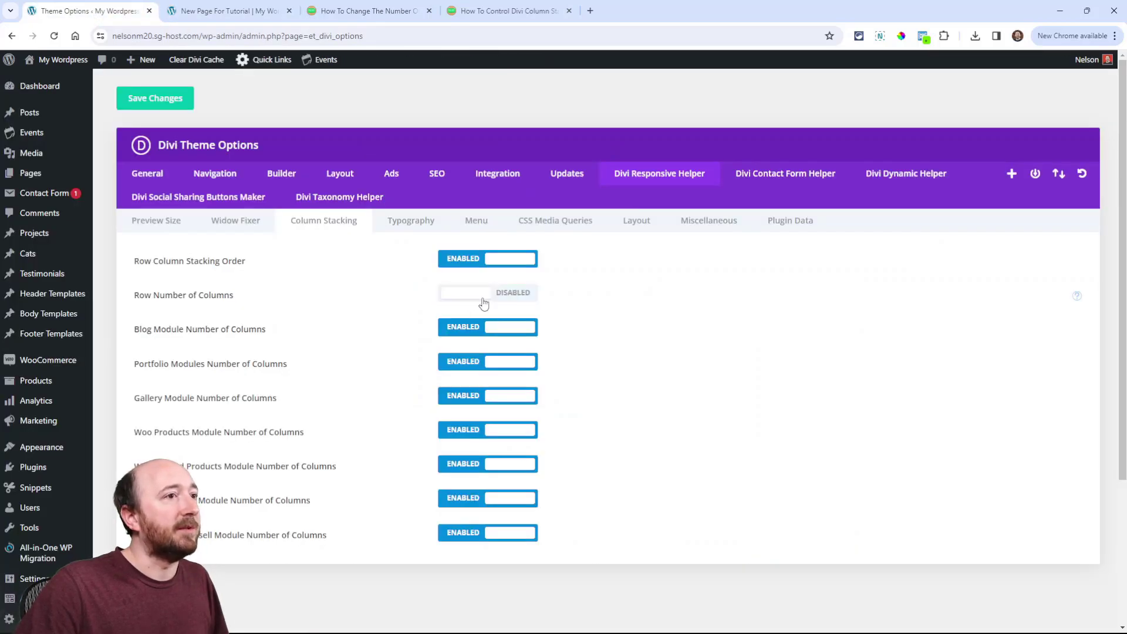
click(483, 300)
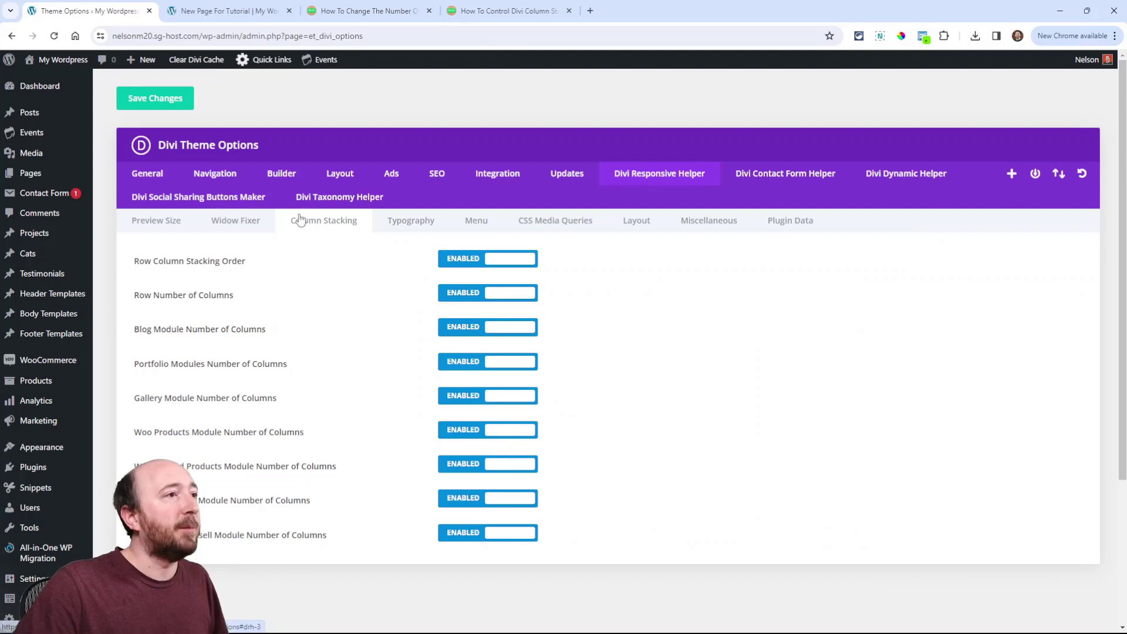
triple_click(154, 300)
click(202, 299)
click(479, 299)
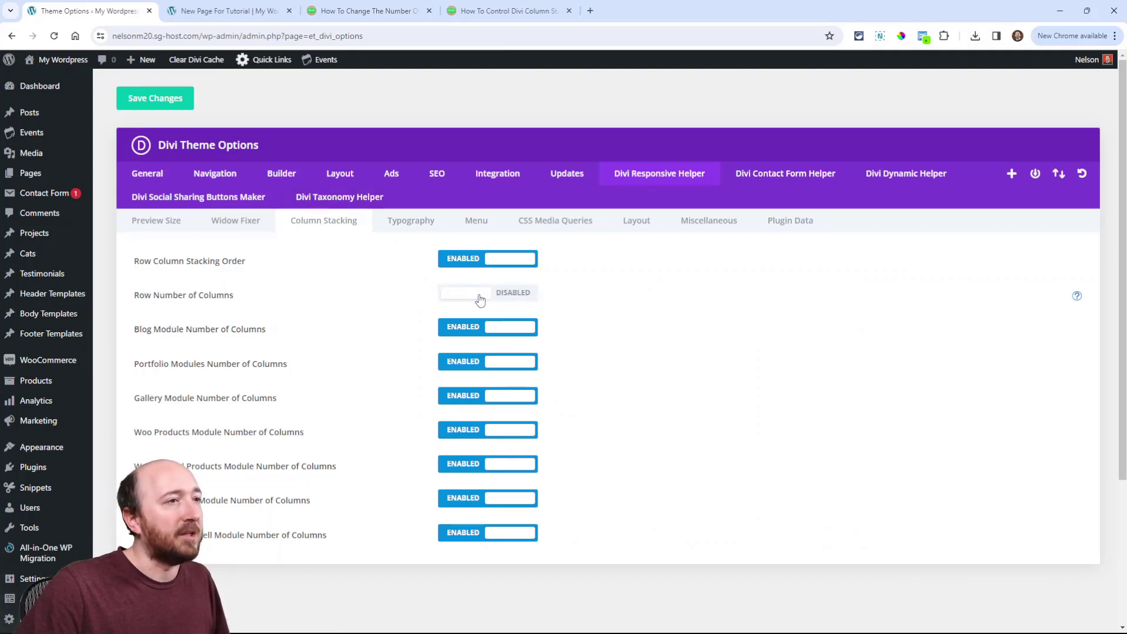
click(479, 299)
- Set the three-column row's number of columns to Three on tablet and One on phone, and save the row settings
click(253, 7)
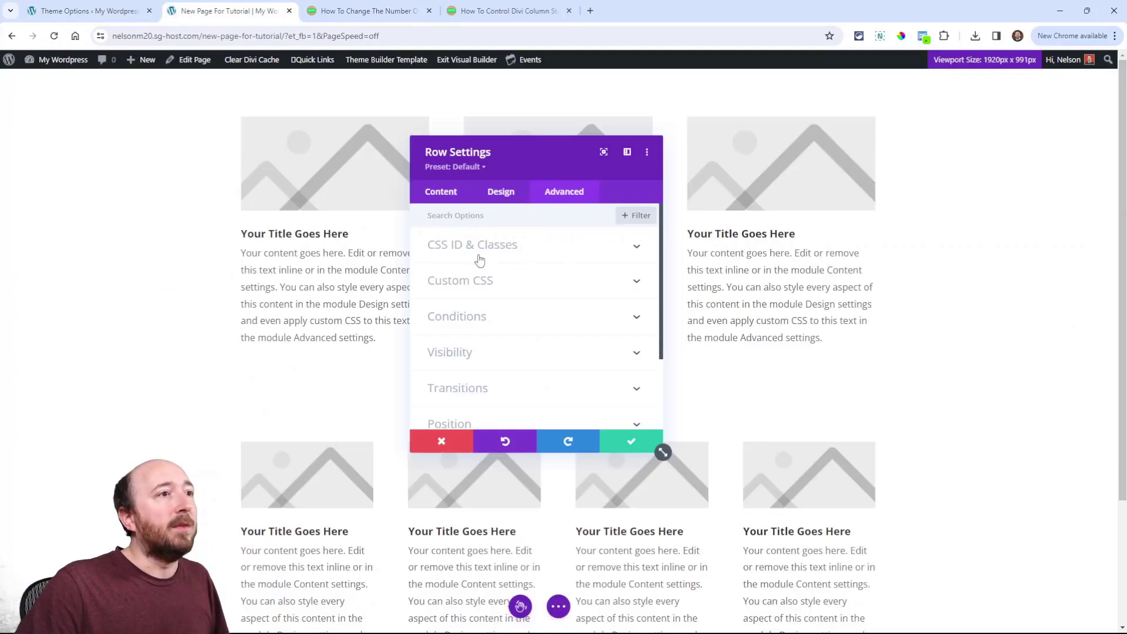
click(517, 253)
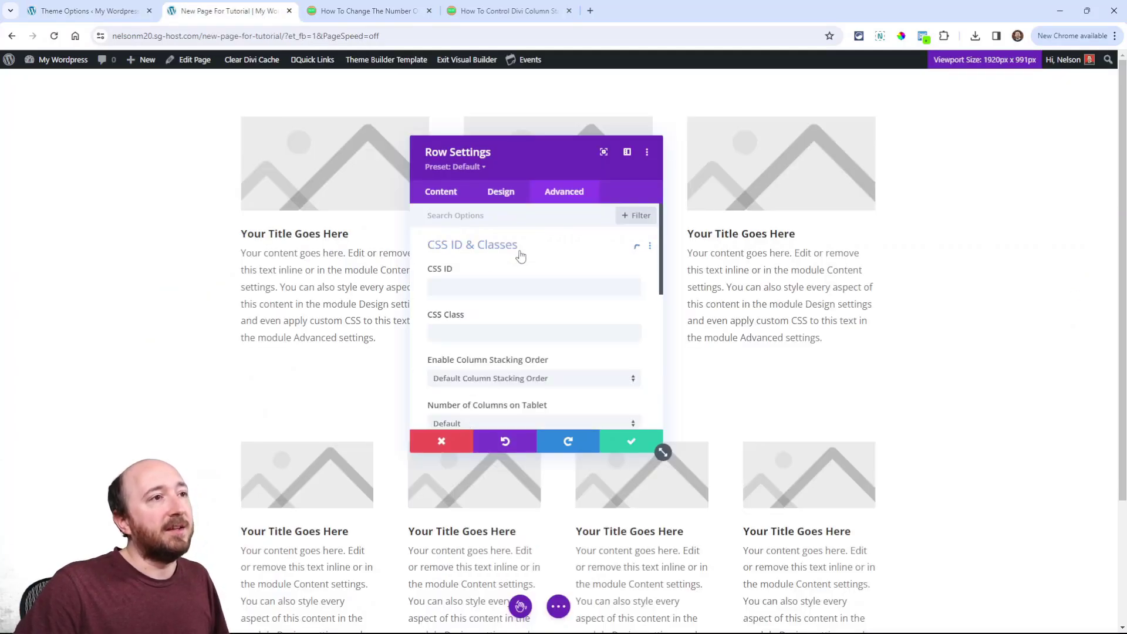
scroll(517, 308, down, 3)
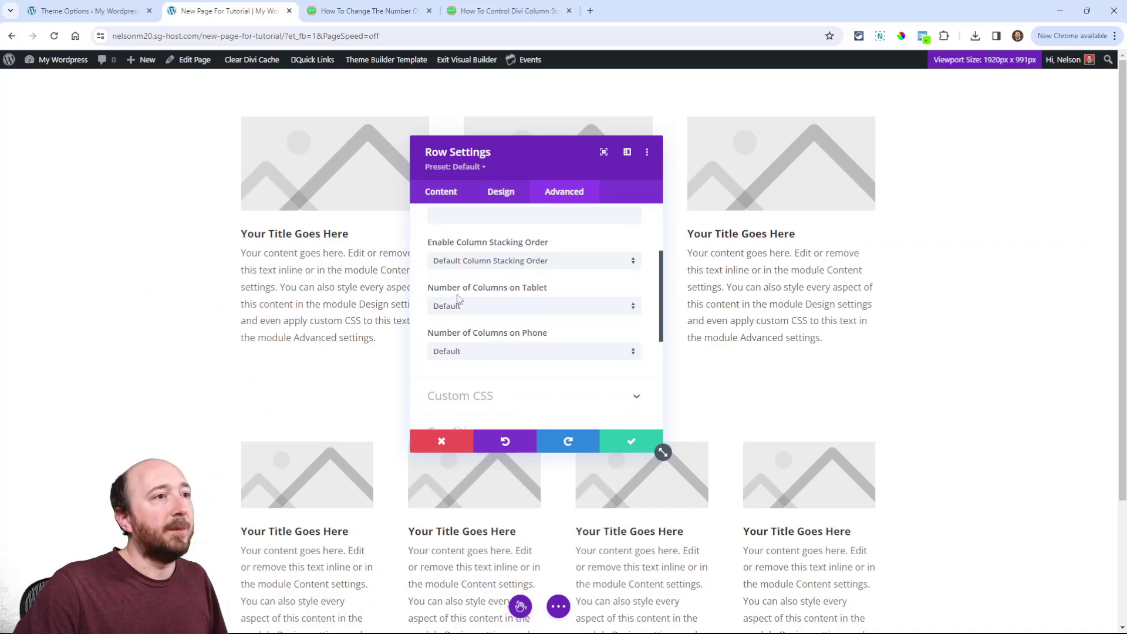
click(481, 310)
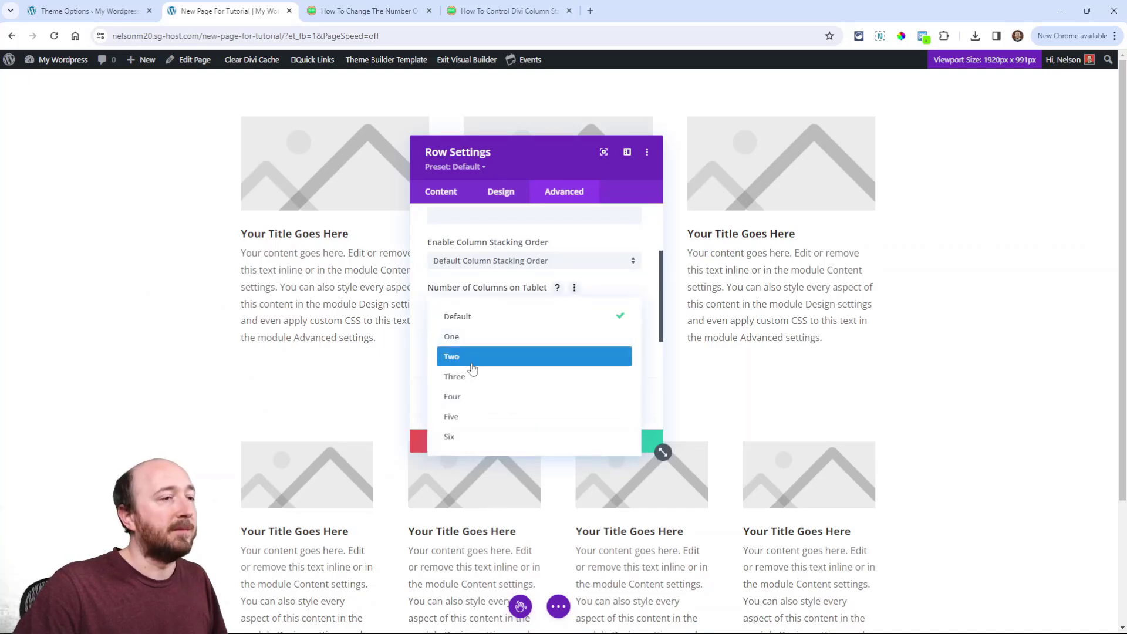
click(463, 380)
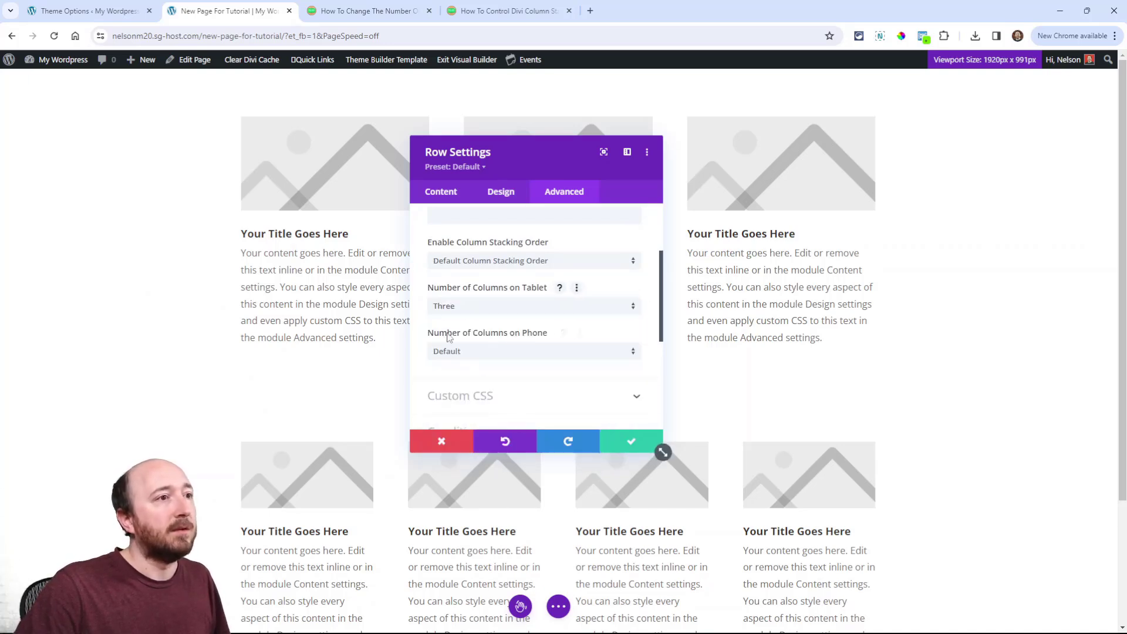
click(519, 351)
click(474, 387)
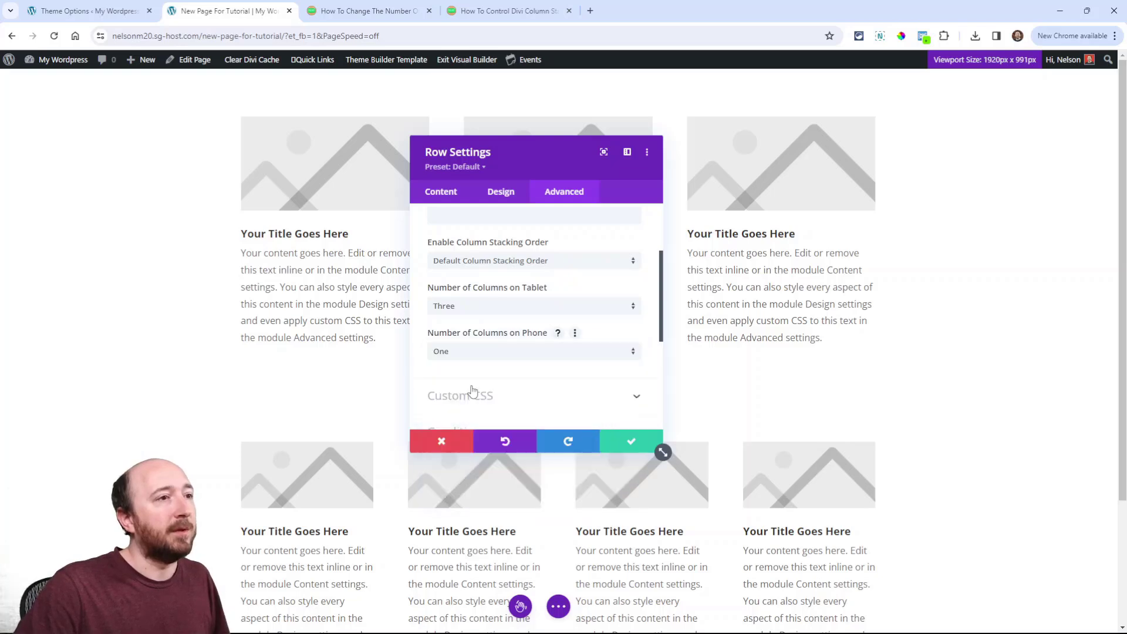
click(628, 444)
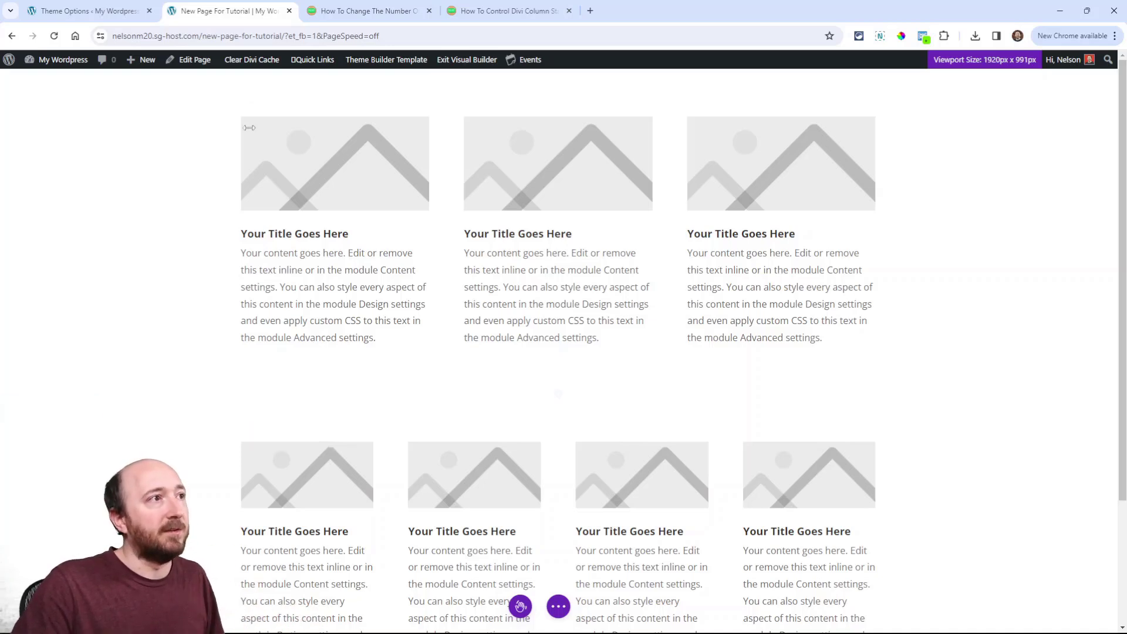
- Set the four-column row's number of columns to Two on both tablet and phone, and save the row settings
click(283, 440)
click(555, 191)
click(494, 247)
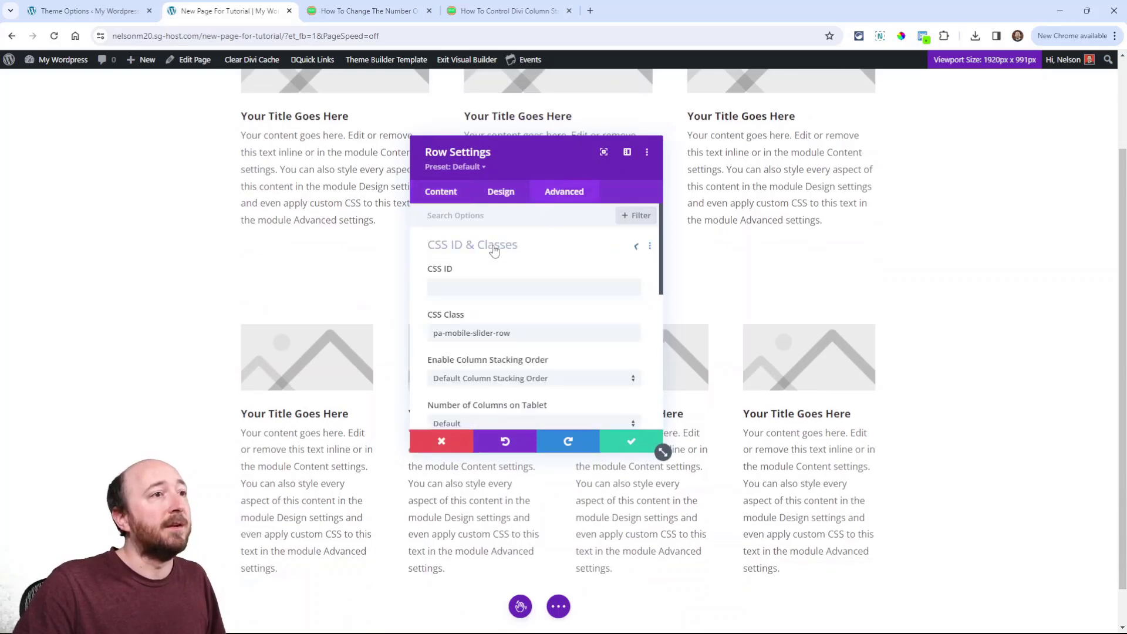
scroll(481, 329, down, 3)
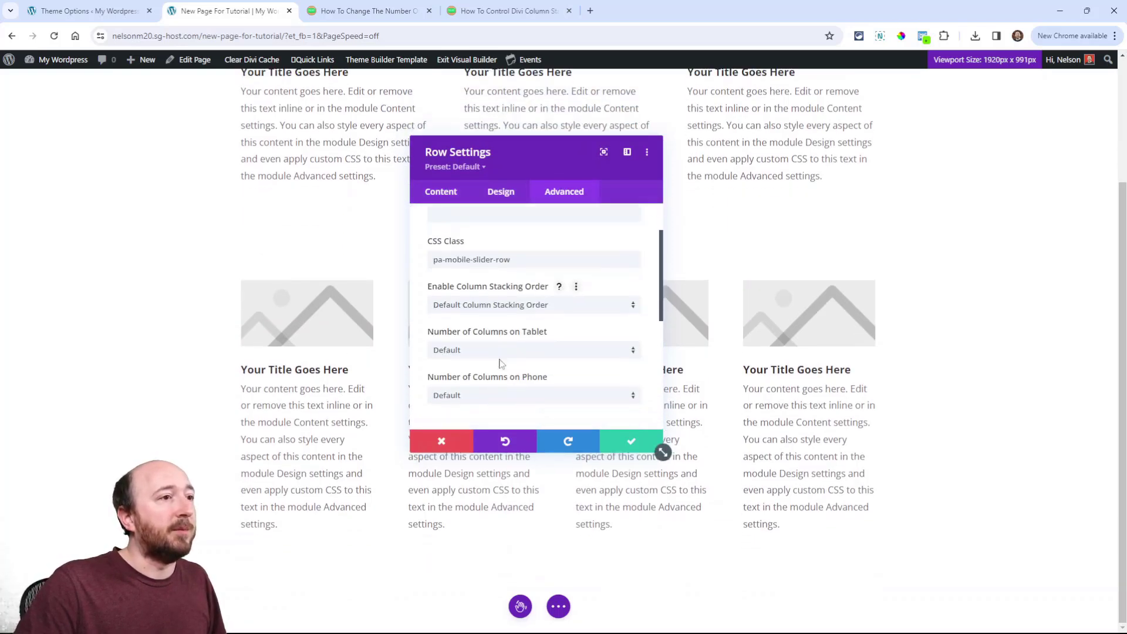
click(472, 316)
click(470, 354)
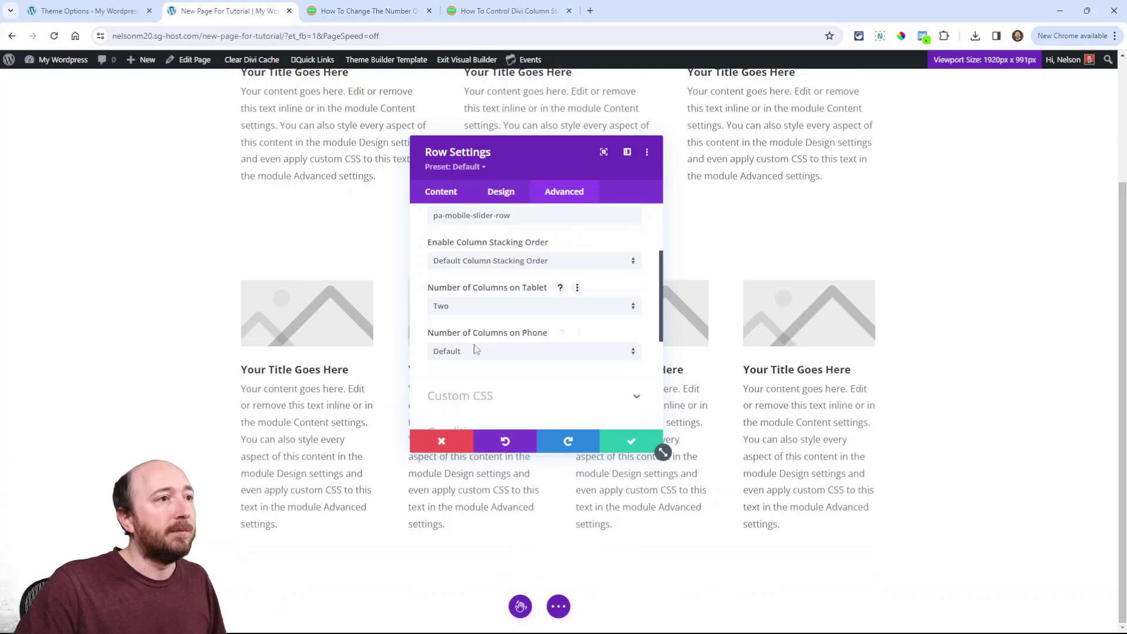
click(472, 351)
click(464, 381)
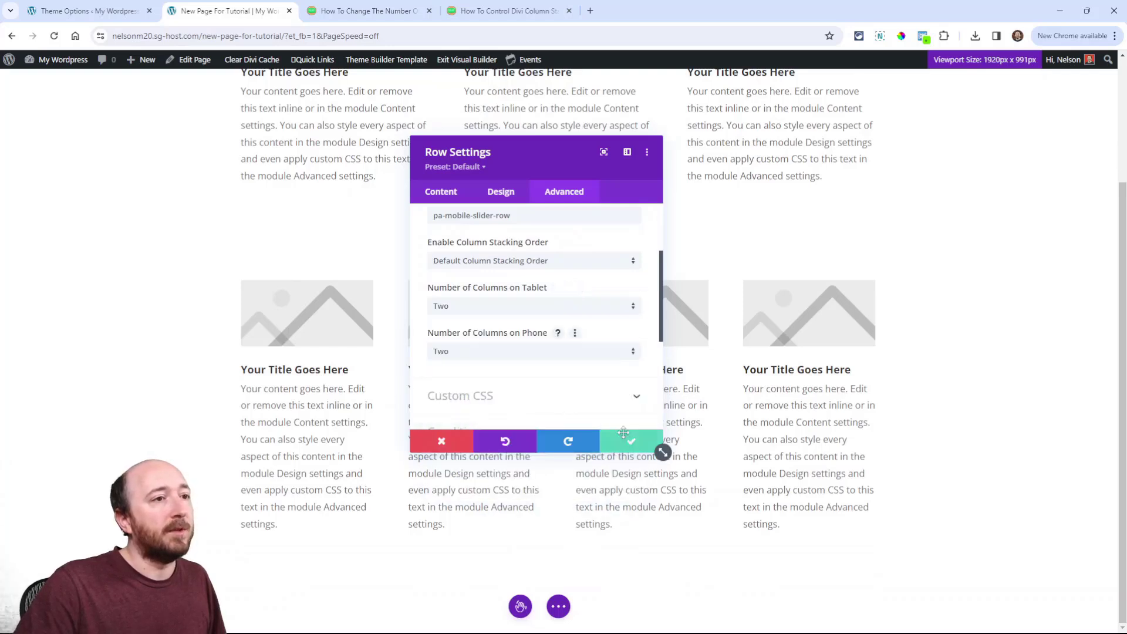
click(648, 444)
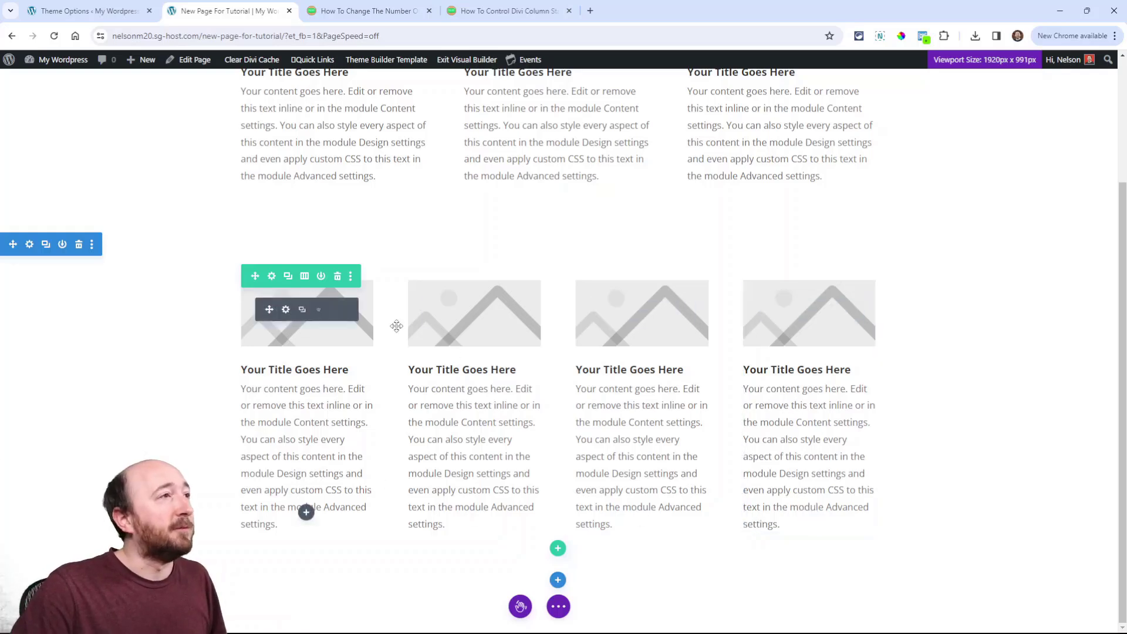
- Review the related Pee-Aye Creative tutorial on Divi column stacking order, from its introduction through the row and column CSS instructions
click(383, 12)
scroll(452, 378, down, 3)
scroll(452, 378, up, 10)
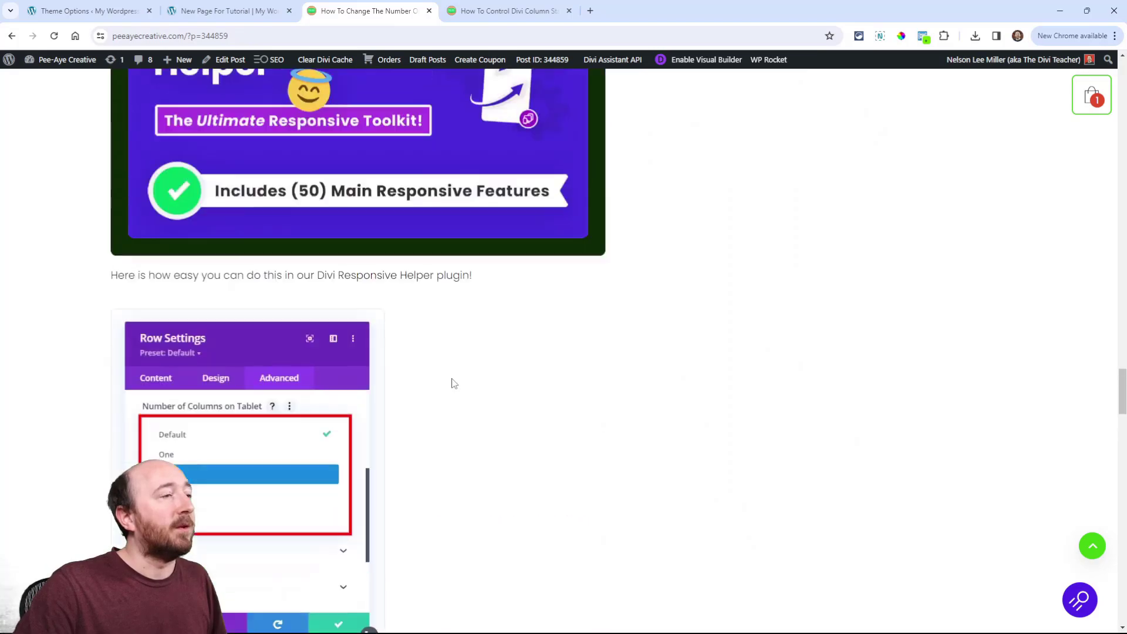
click(504, 10)
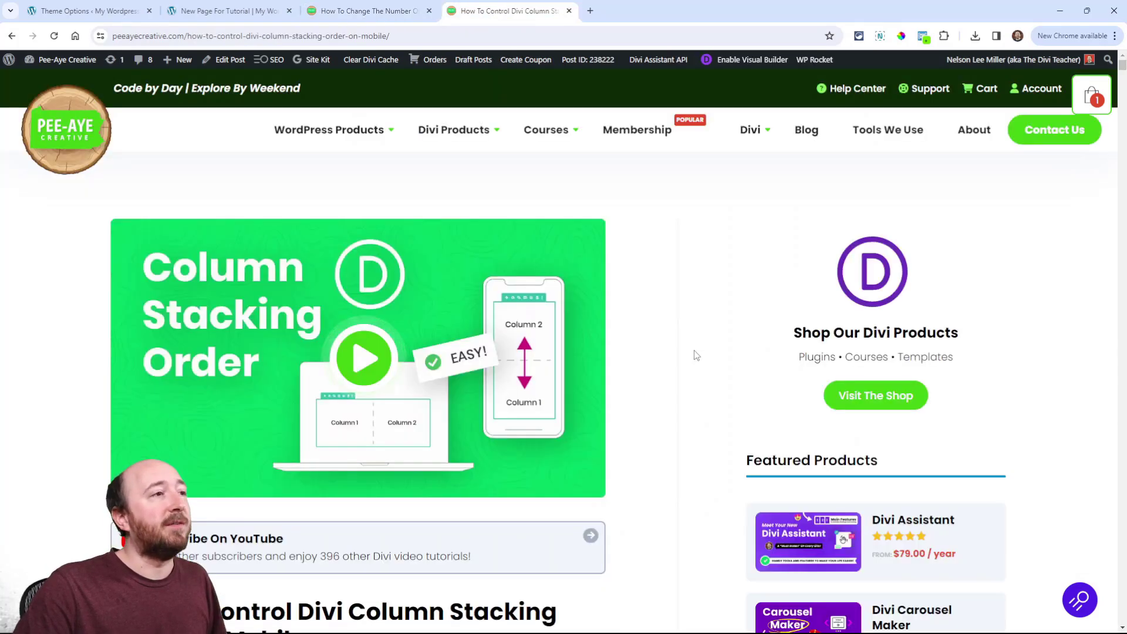
scroll(675, 358, down, 4)
scroll(629, 369, up, 3)
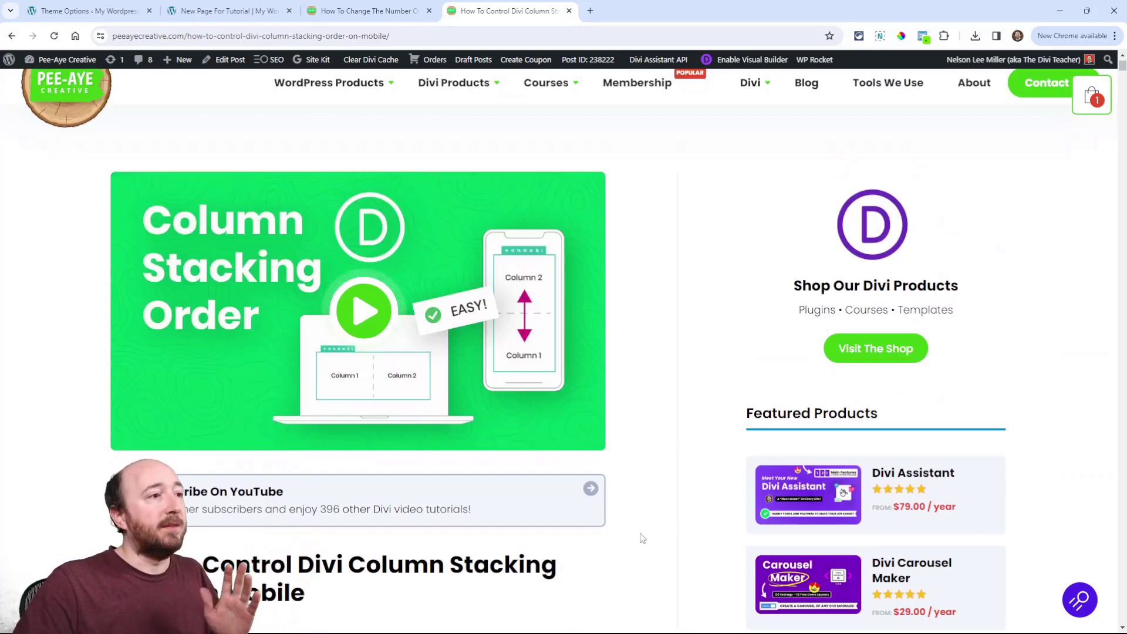
scroll(639, 536, down, 15)
scroll(411, 403, down, 5)
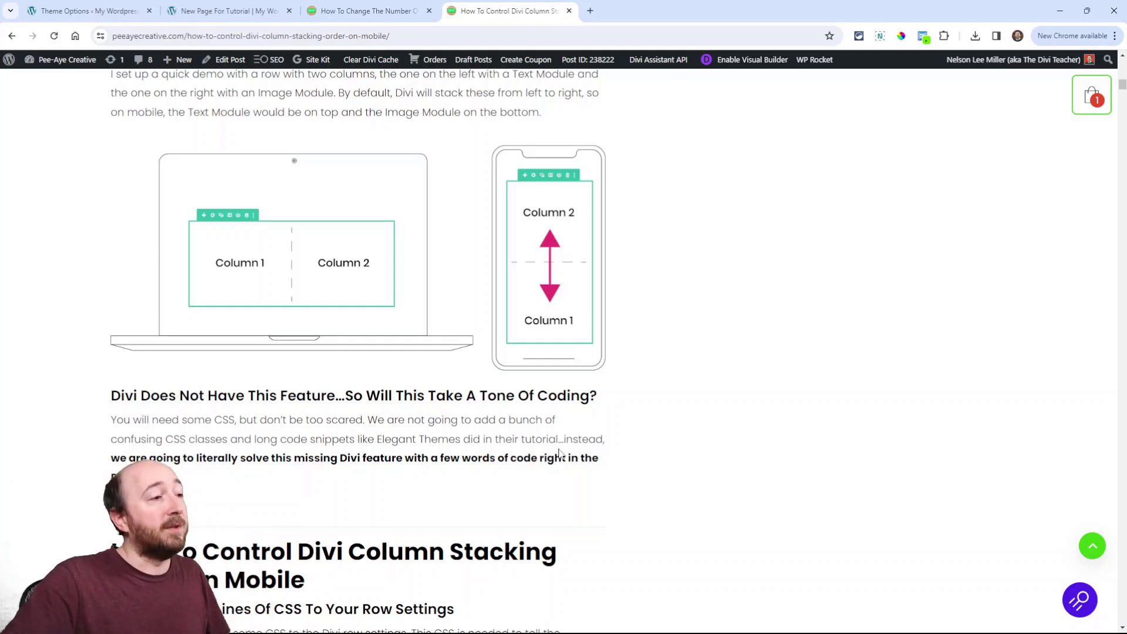
scroll(559, 452, down, 10)
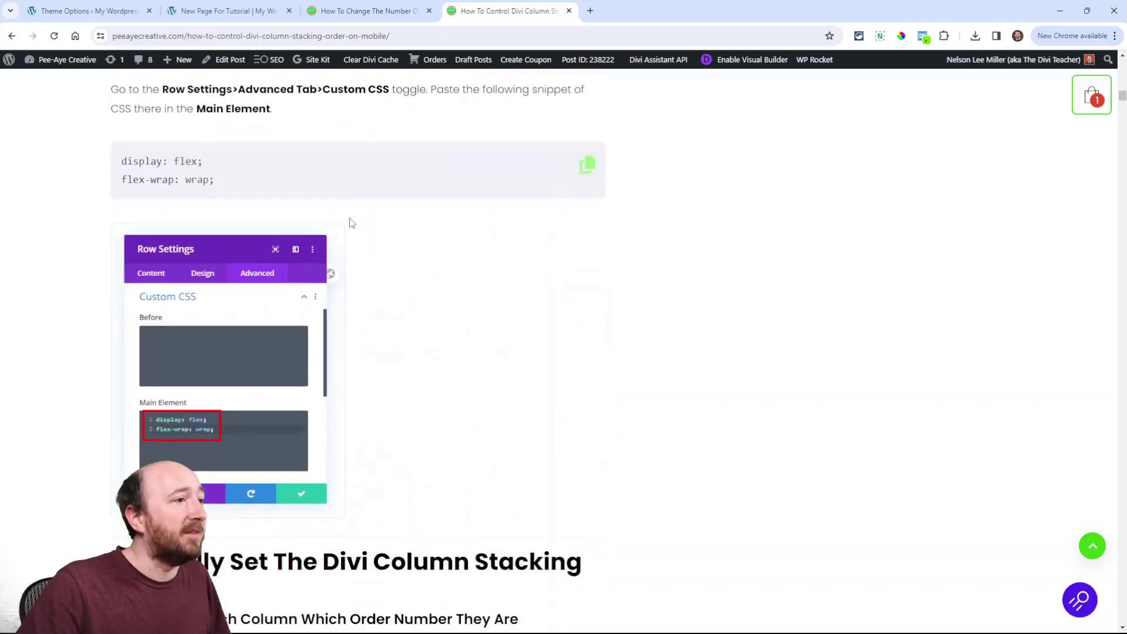
scroll(349, 217, down, 10)
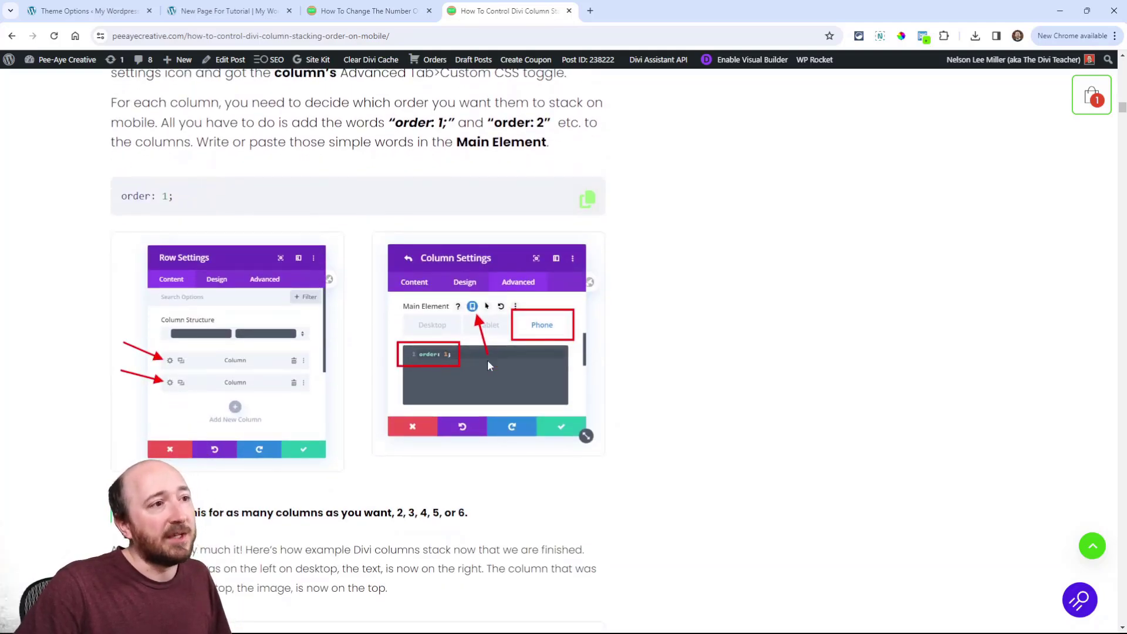
scroll(442, 368, down, 5)
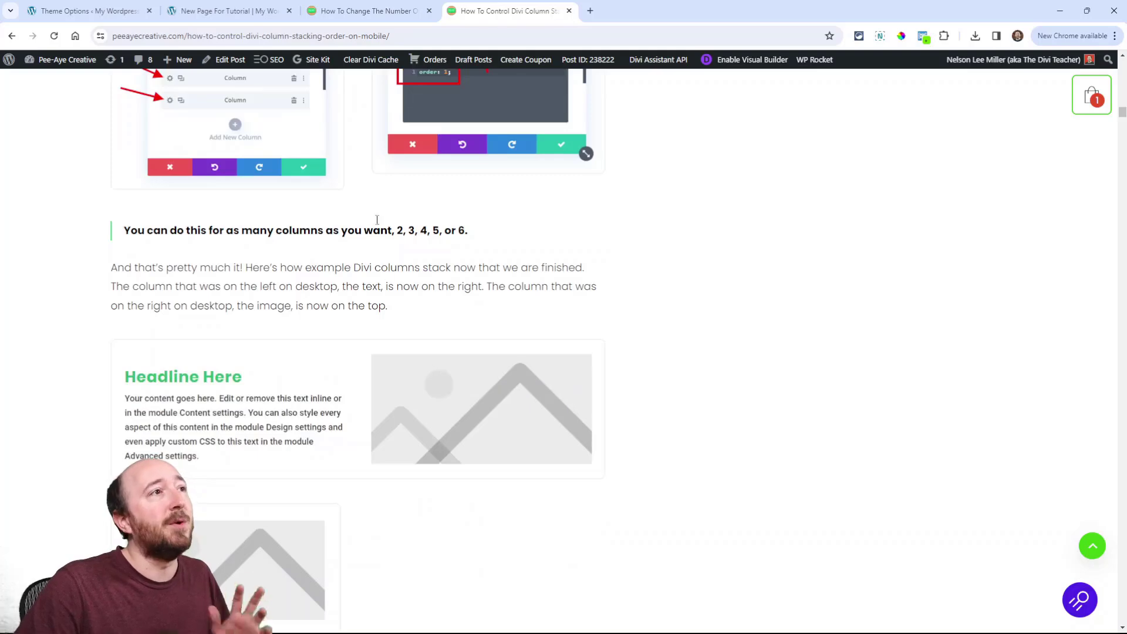
- Return to the column-number tutorial and locate the introduction's link to the column stacking order guide
click(361, 12)
scroll(495, 388, down, 10)
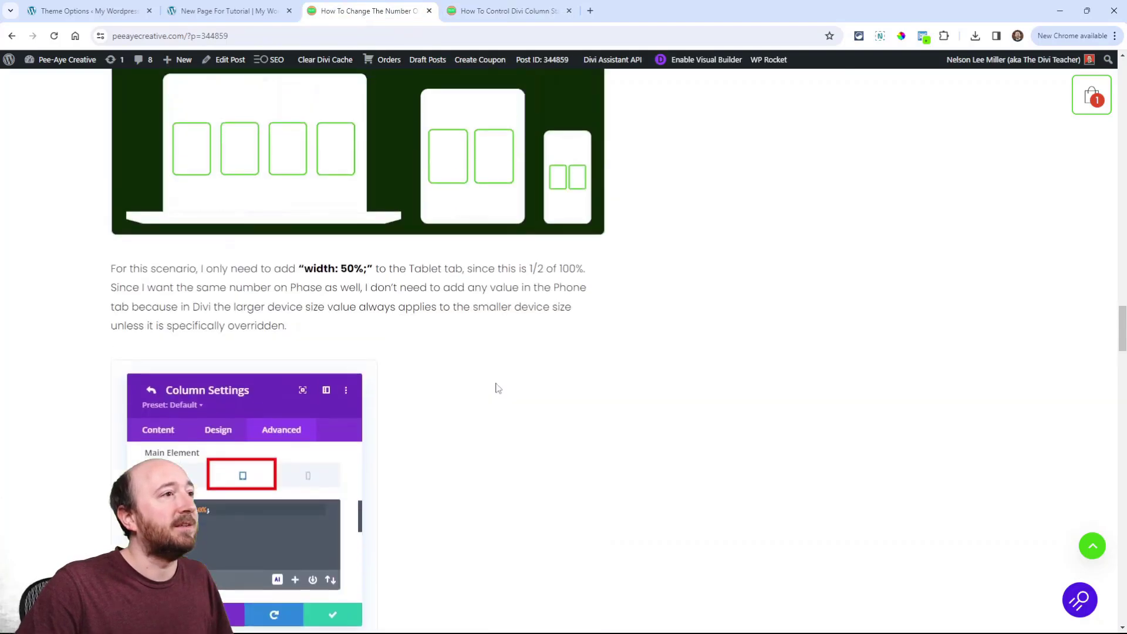
scroll(495, 387, up, 10)
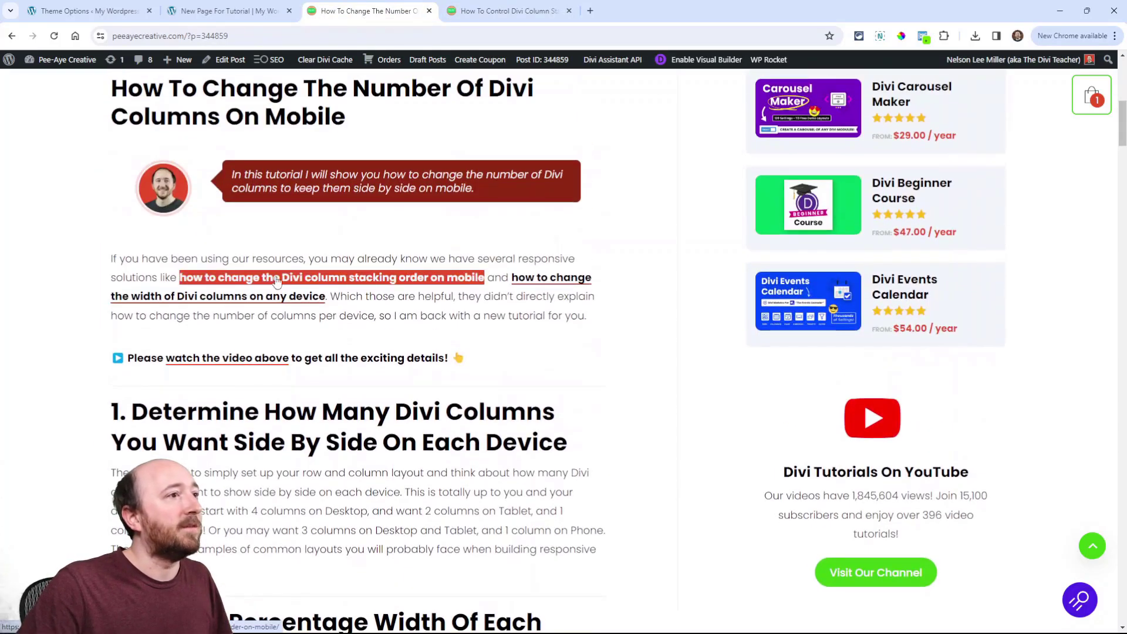